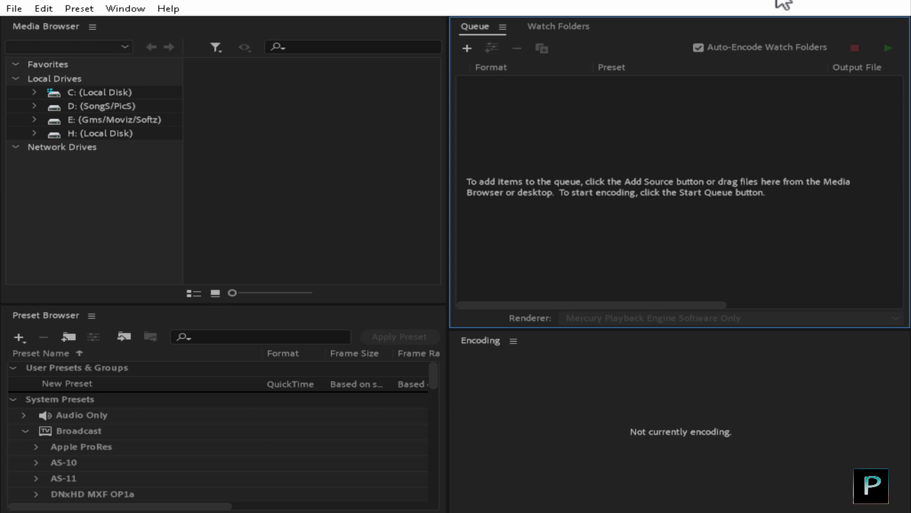
Step: Save the Premiere Pro project with Ctrl+S, then minimize Premiere to return to Media Encoder
left_click(781, 2)
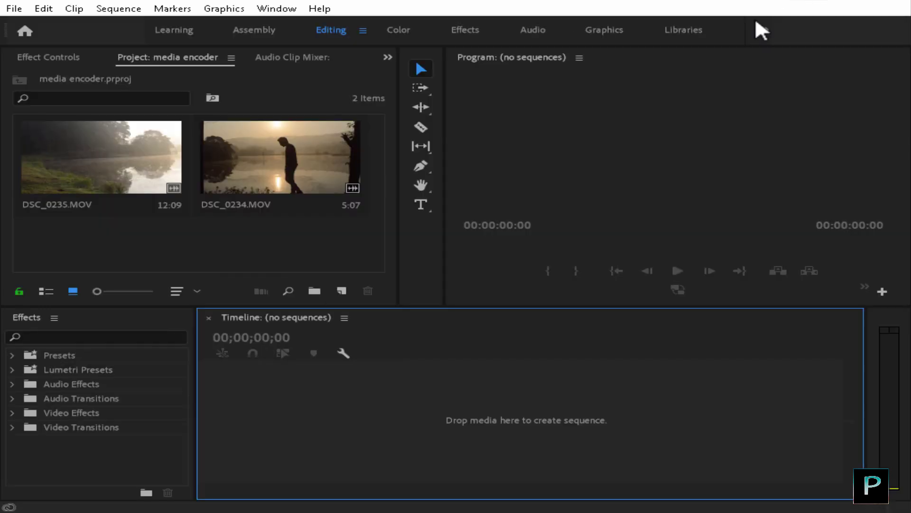
left_click(258, 235)
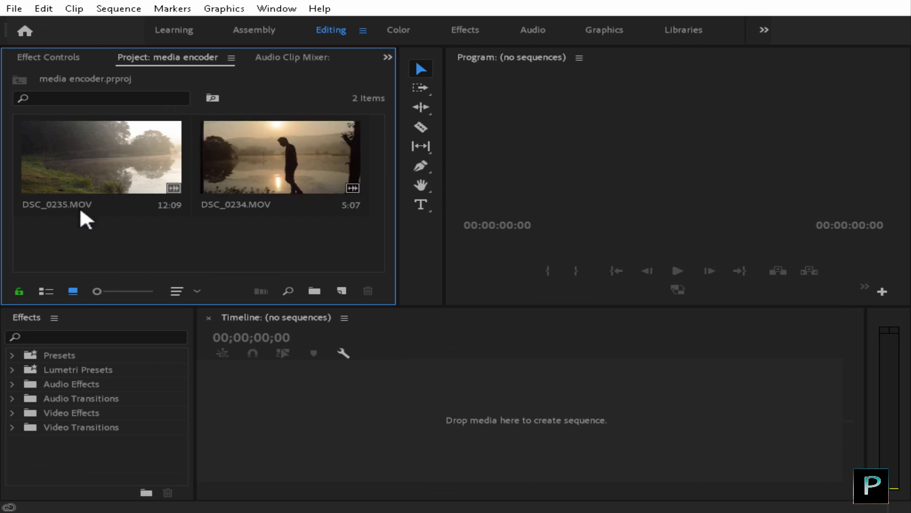
key("ctrl+s")
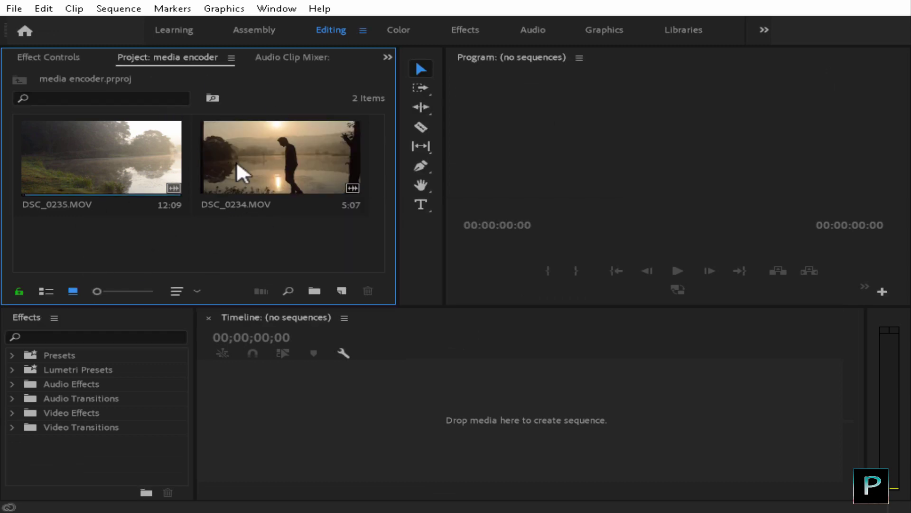
left_click(236, 161)
left_click(173, 173)
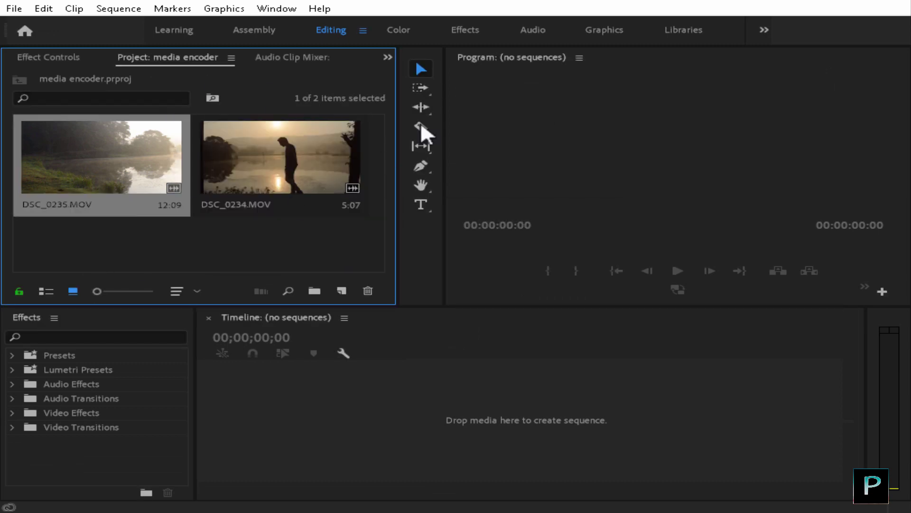
left_click(812, 2)
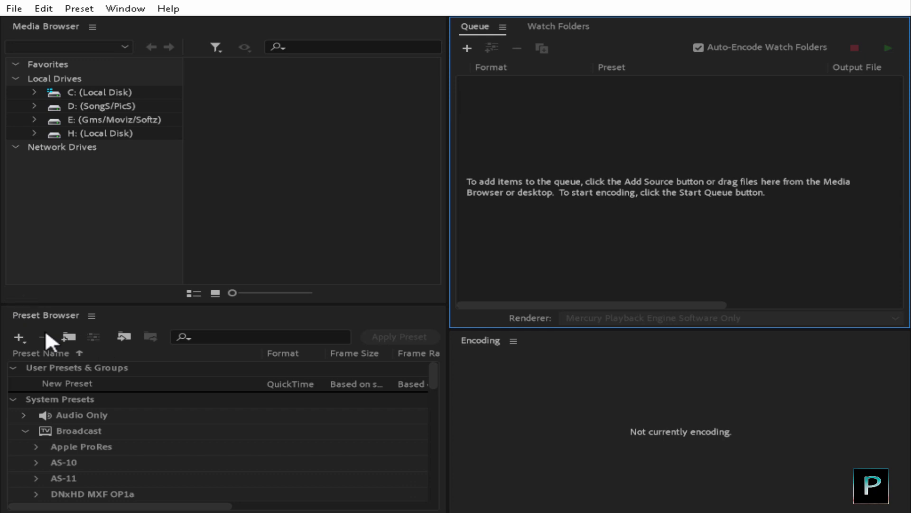
Step: Create a new encoding preset from the Preset Browser's + menu
left_click(123, 9)
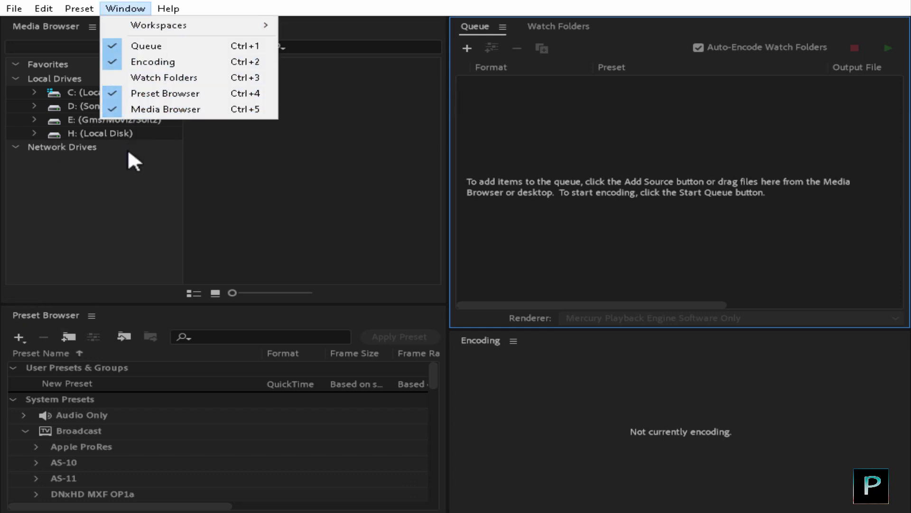
left_click(92, 190)
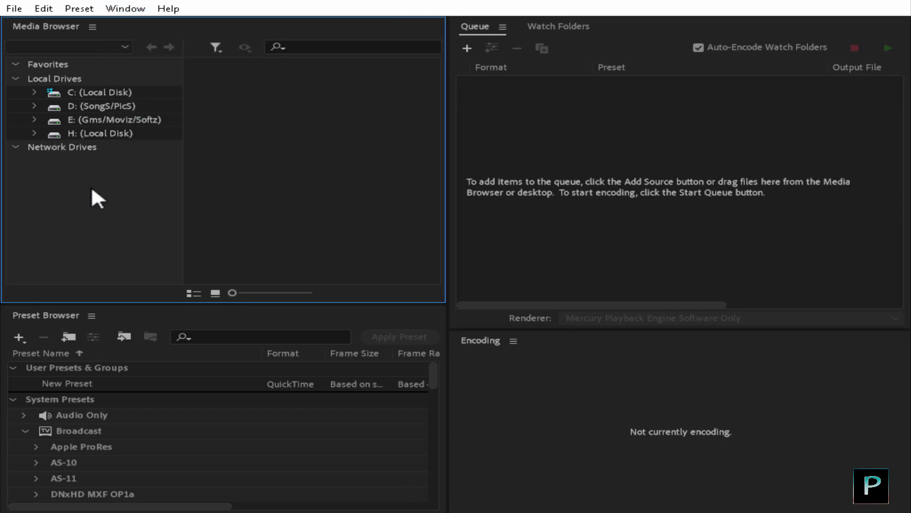
left_click(24, 338)
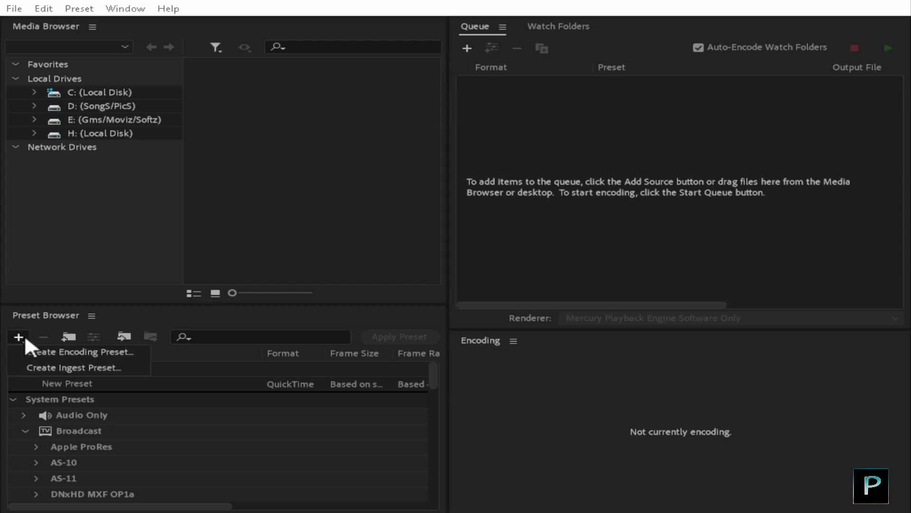
left_click(53, 353)
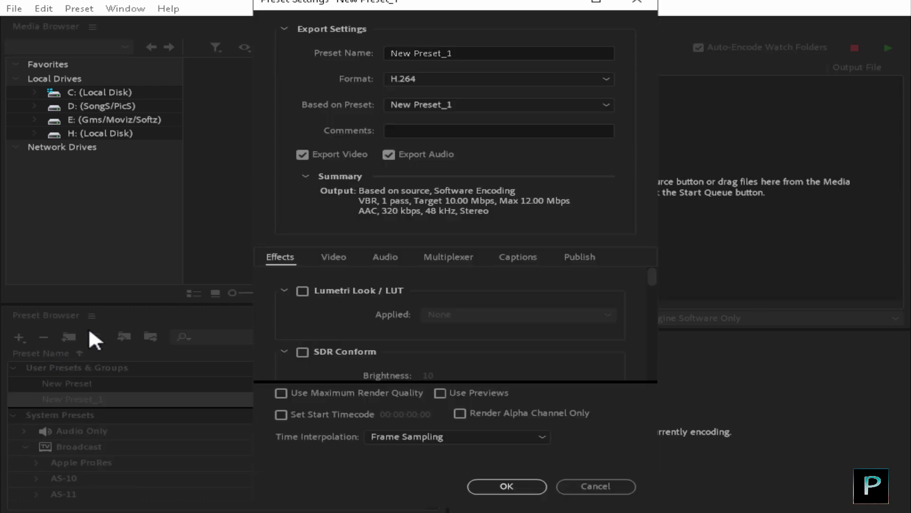
Step: Widen the Preset Settings dialog and set New Preset_1's format to QuickTime
left_click_drag(658, 88, 789, 92)
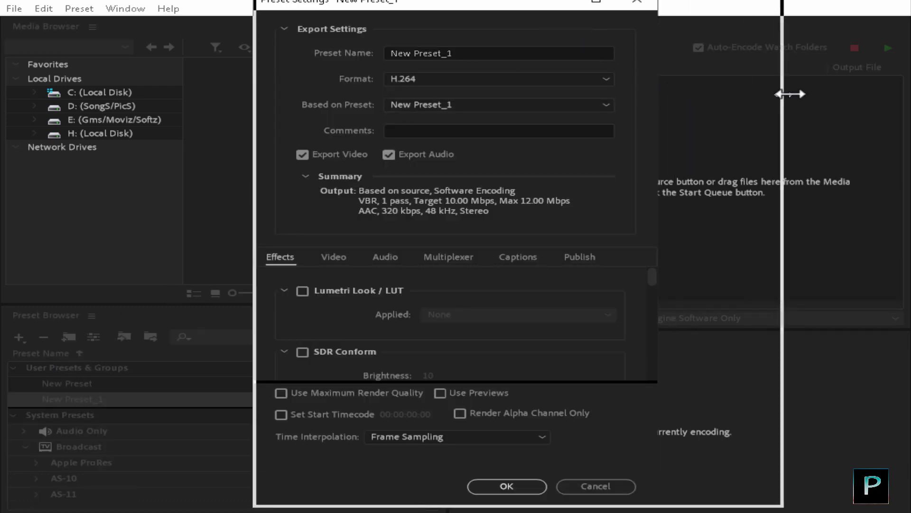
left_click_drag(541, 10, 513, 10)
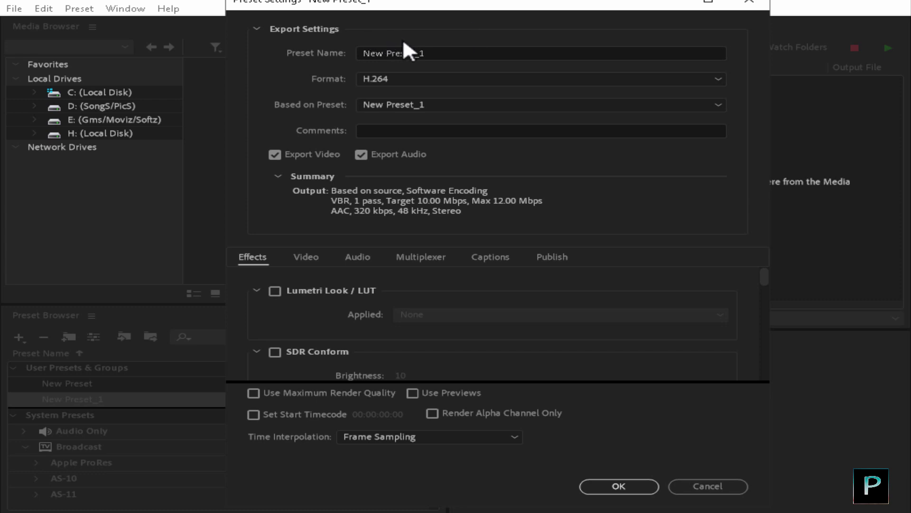
left_click(367, 76)
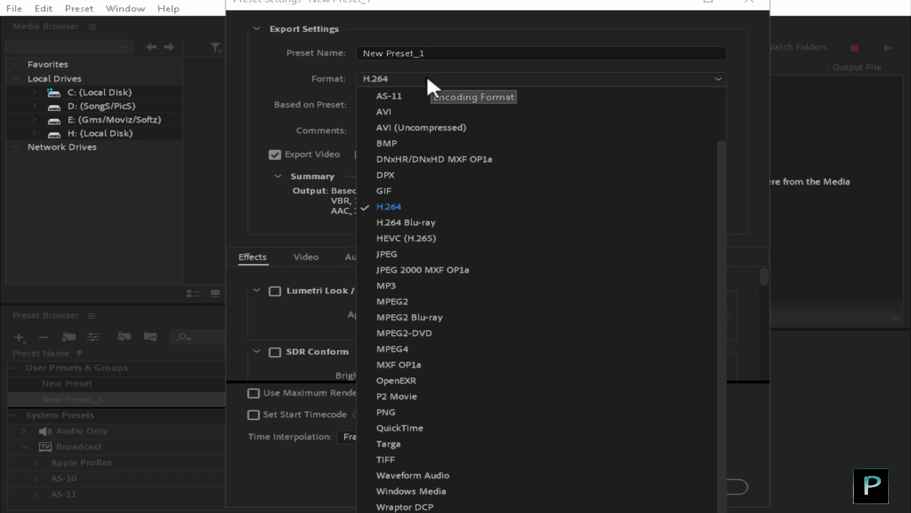
left_click(386, 427)
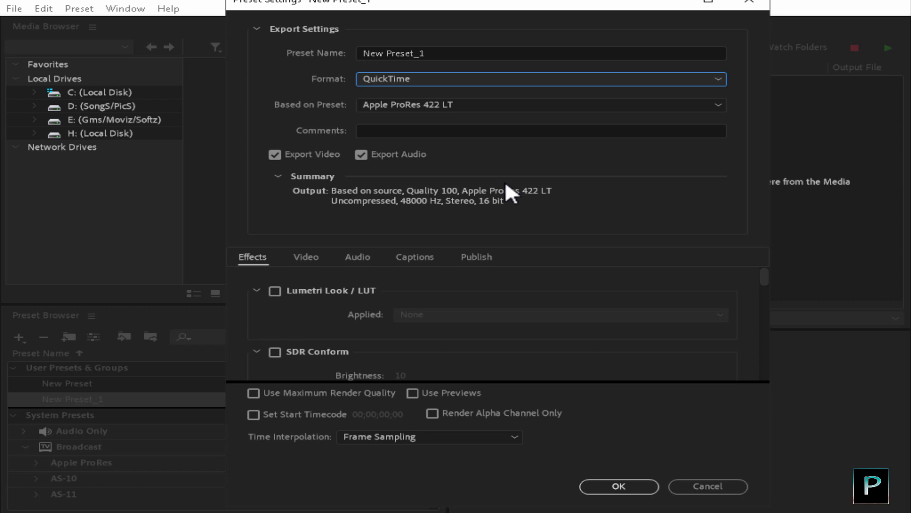
Step: Base New Preset_1 on GoPro CineForm YUV 10-bit, keeping the GoPro CineForm video codec
left_click(423, 105)
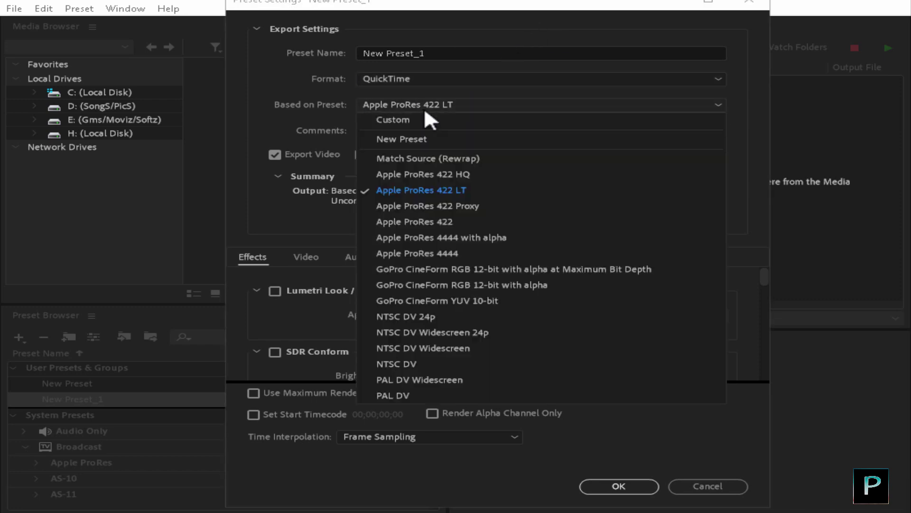
left_click(475, 299)
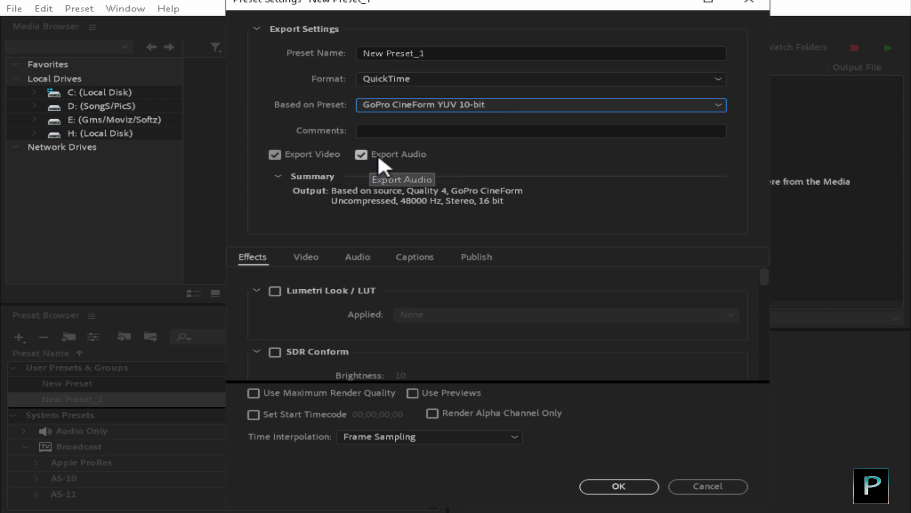
left_click(305, 258)
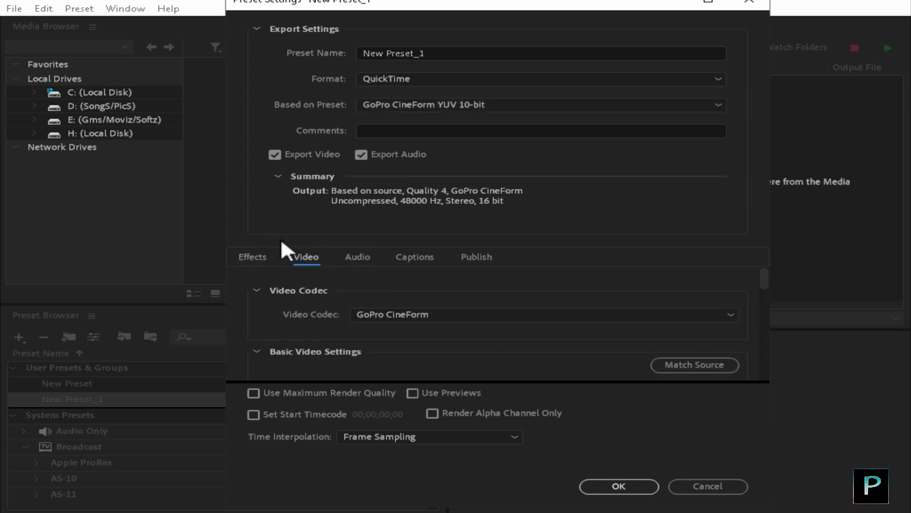
scroll(764, 274, "down", 1)
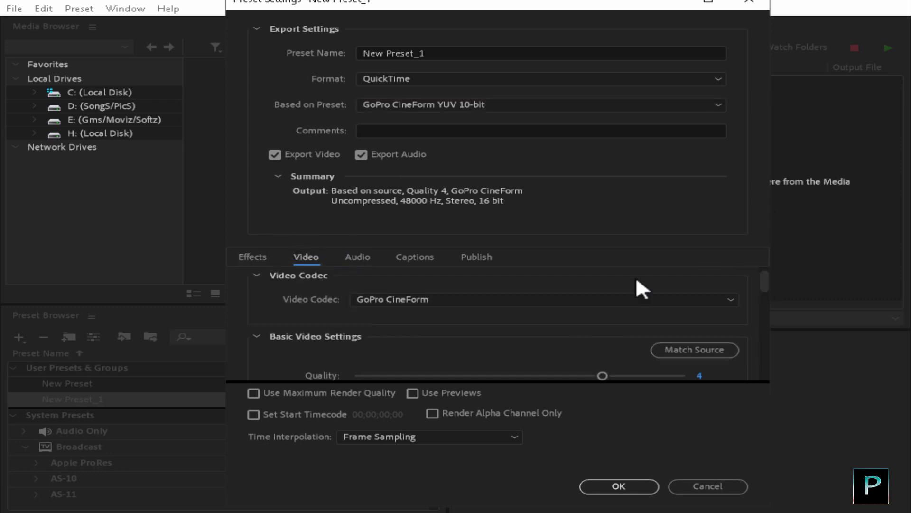
left_click(417, 299)
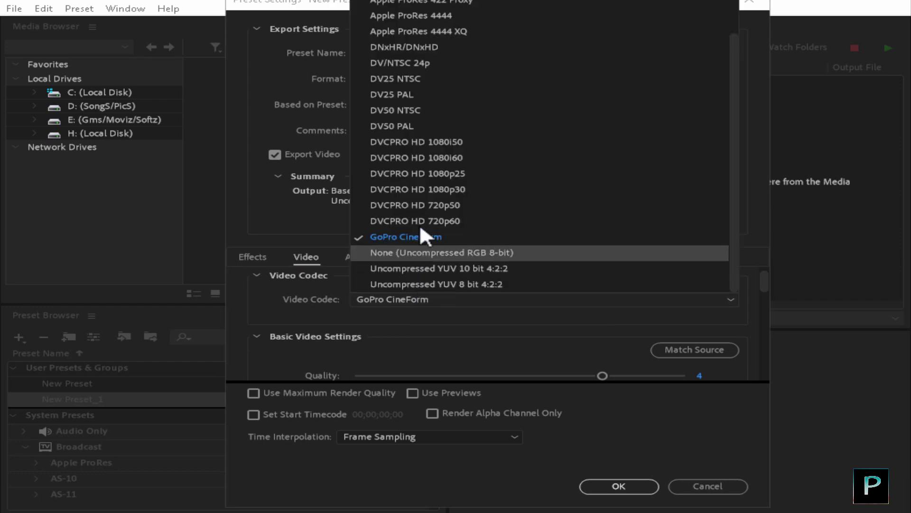
mouse_move(734, 164)
left_mouse_down()
mouse_move(736, 105)
mouse_move(738, 166)
left_mouse_up()
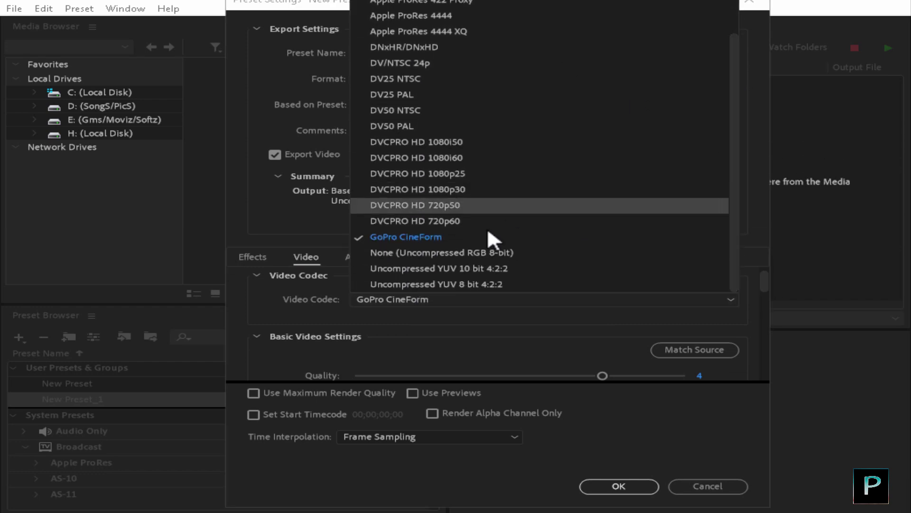
left_click(457, 236)
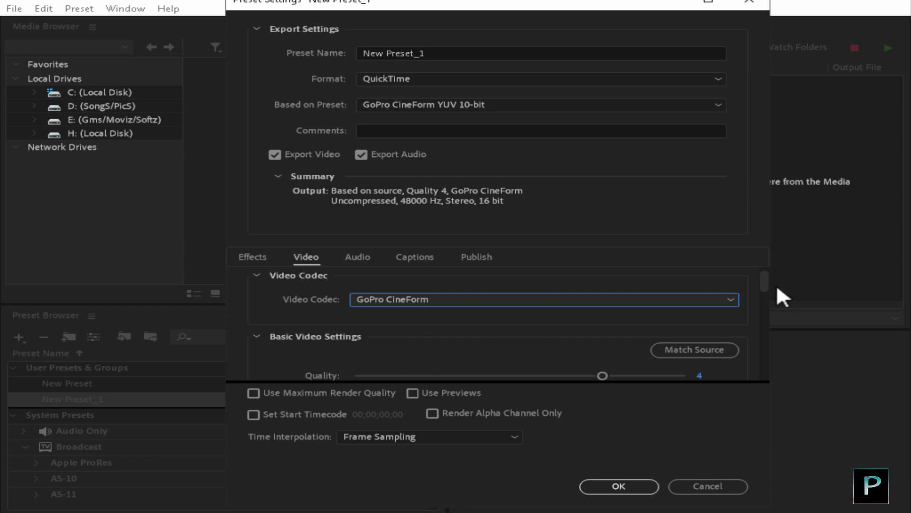
Step: Lower the video quality to 1 and set a custom 1280 × 720 frame size
scroll(767, 277, "down", 2)
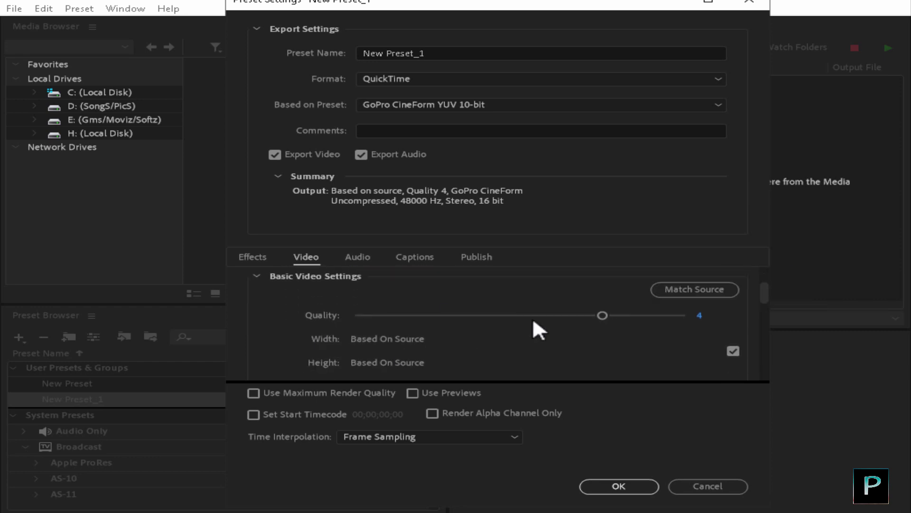
left_click_drag(545, 315, 347, 301)
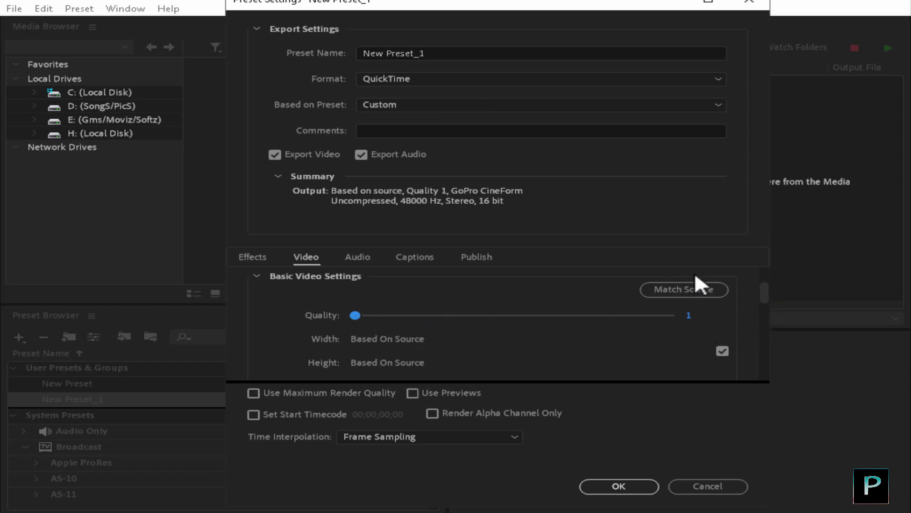
scroll(762, 292, "down", 2)
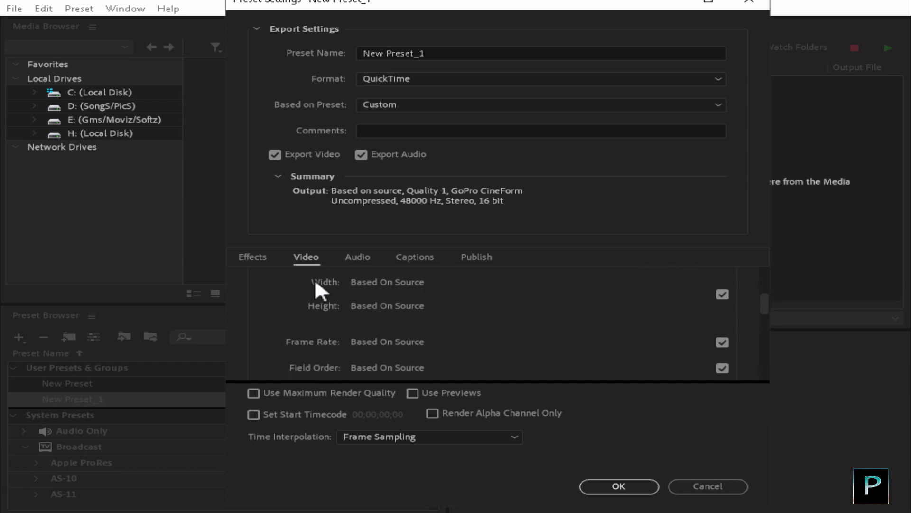
left_click(723, 294)
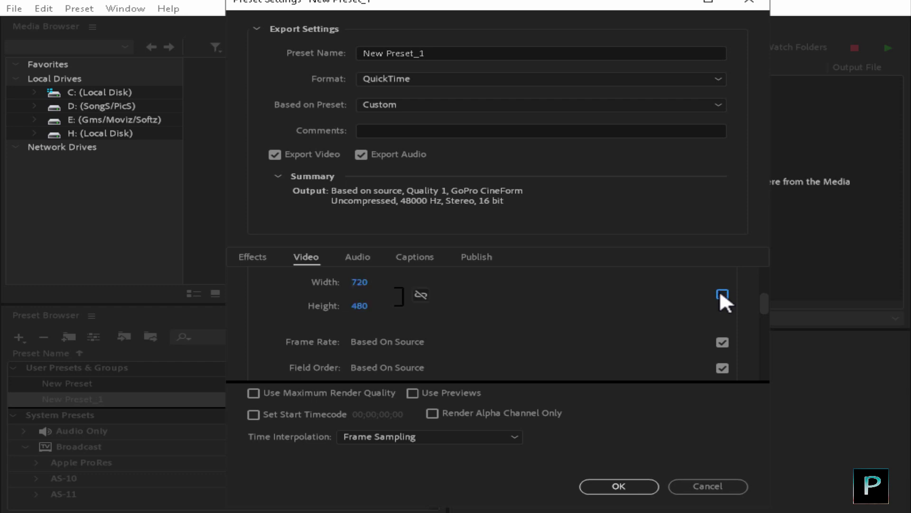
left_click(360, 282)
type("12")
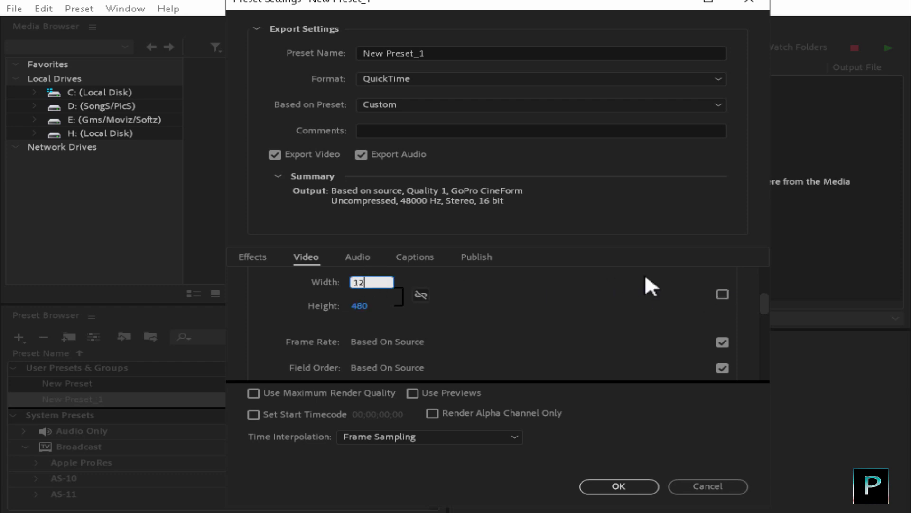
type("80")
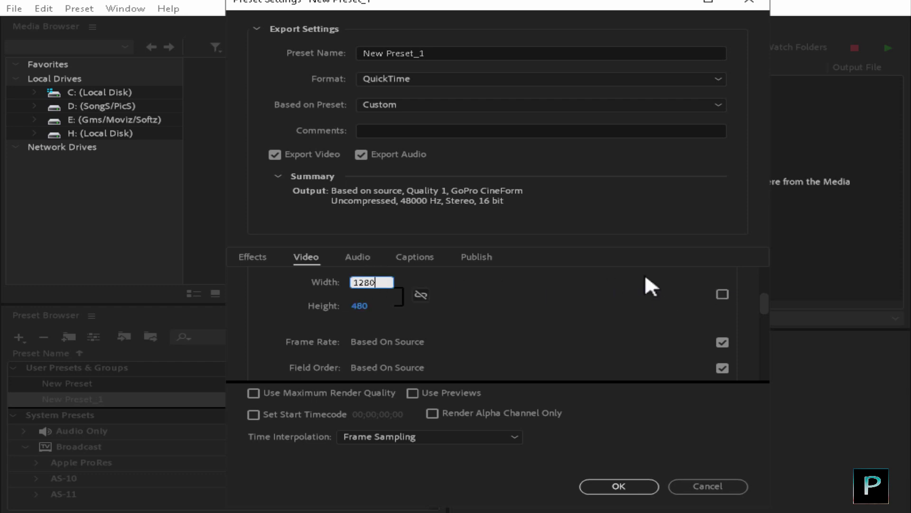
left_click(358, 306)
type("720")
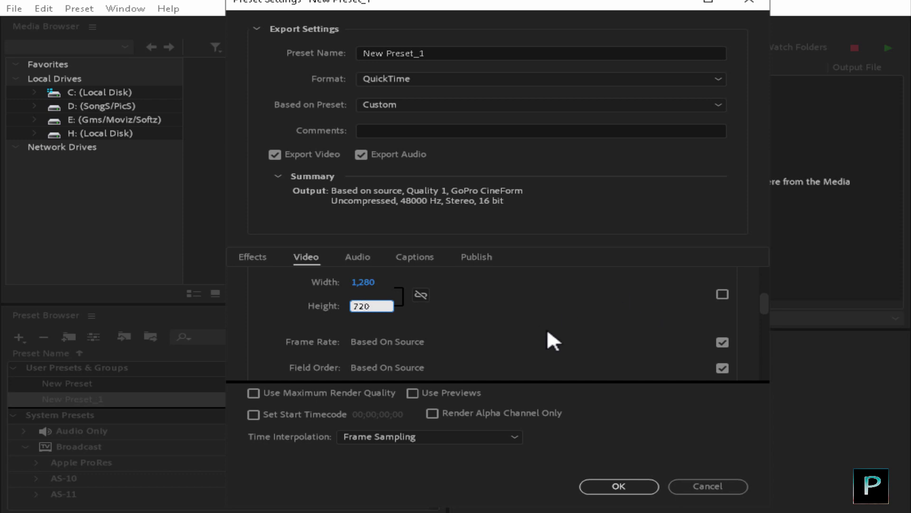
key("Return")
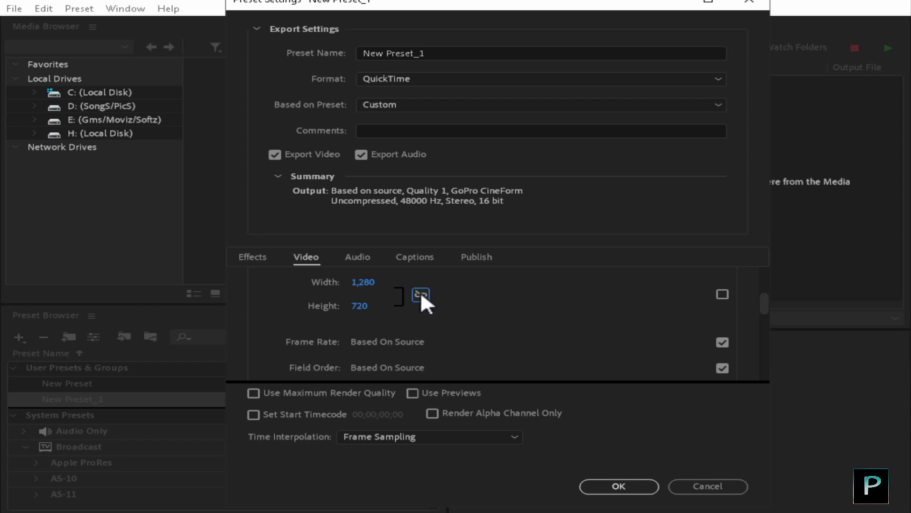
Step: Scroll through the Video settings, then show the Effects tab's Image Overlay section
left_click_drag(767, 304, 765, 315)
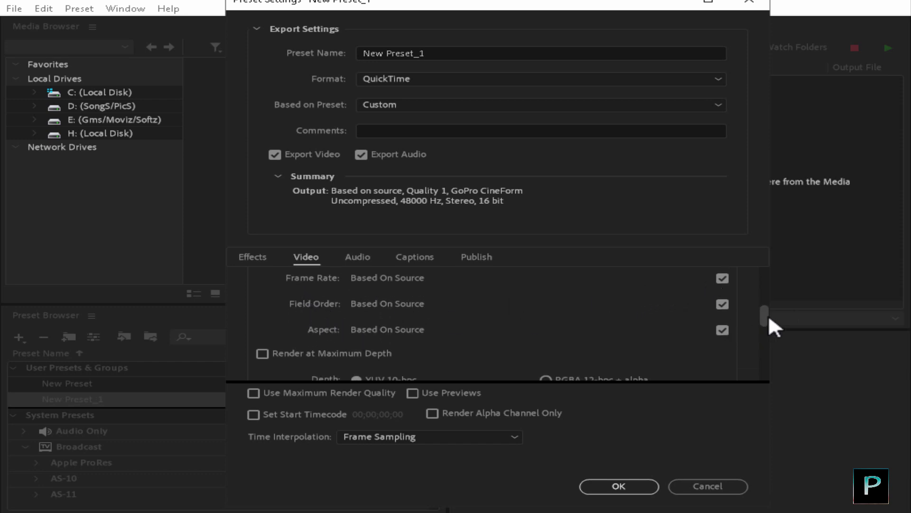
mouse_move(760, 319)
left_mouse_down()
mouse_move(758, 329)
mouse_move(764, 315)
left_mouse_up()
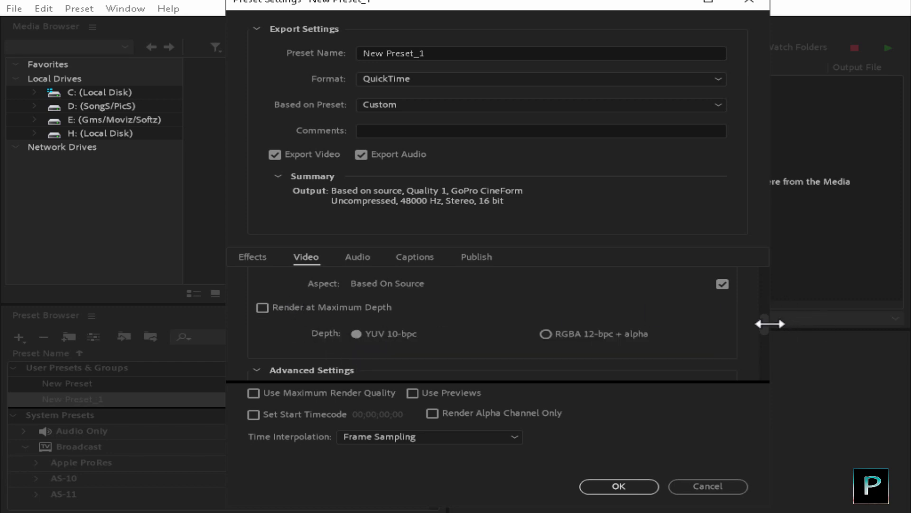
scroll(761, 321, "up", 3)
left_click_drag(765, 300, 765, 368)
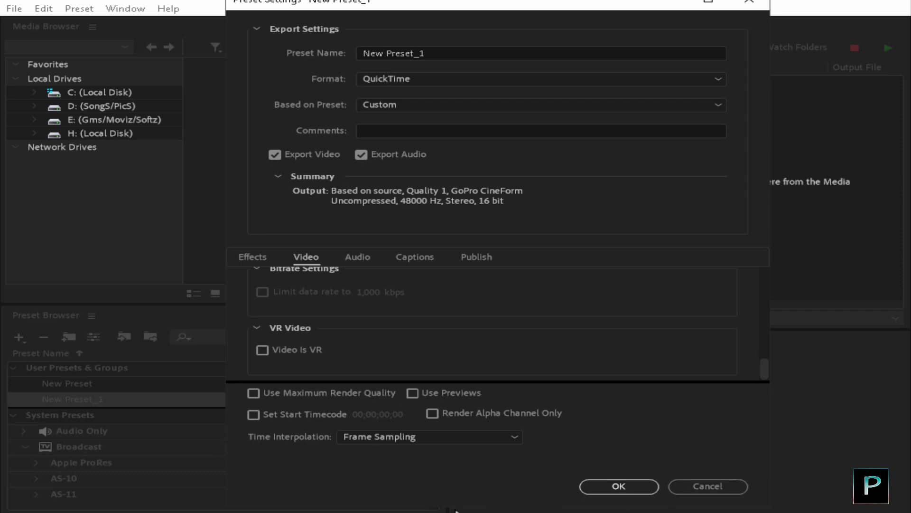
left_click(254, 259)
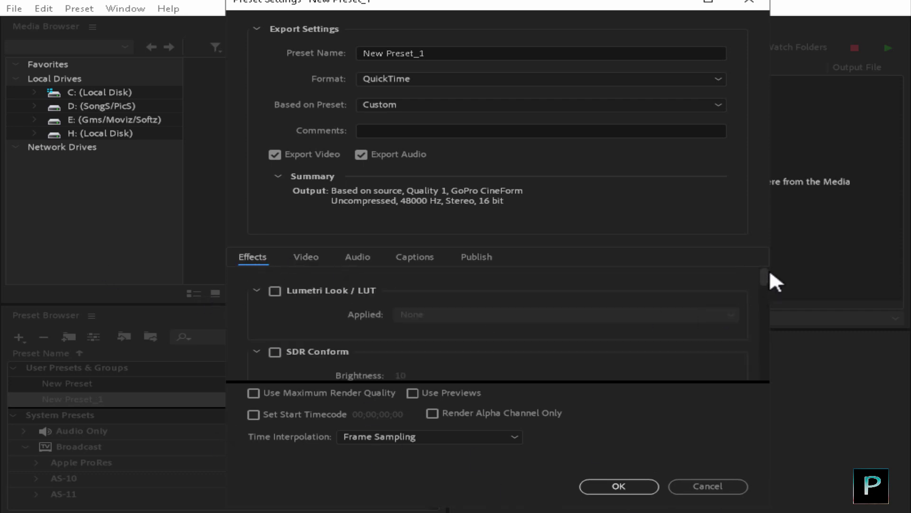
scroll(762, 283, "down", 3)
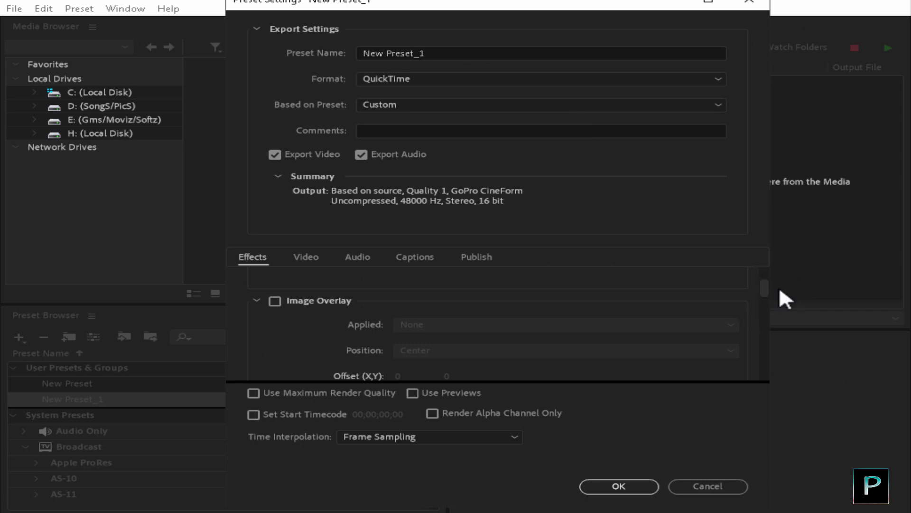
Step: Enable Image Overlay and choose the PF P image from the Desktop as the overlay
left_click(275, 300)
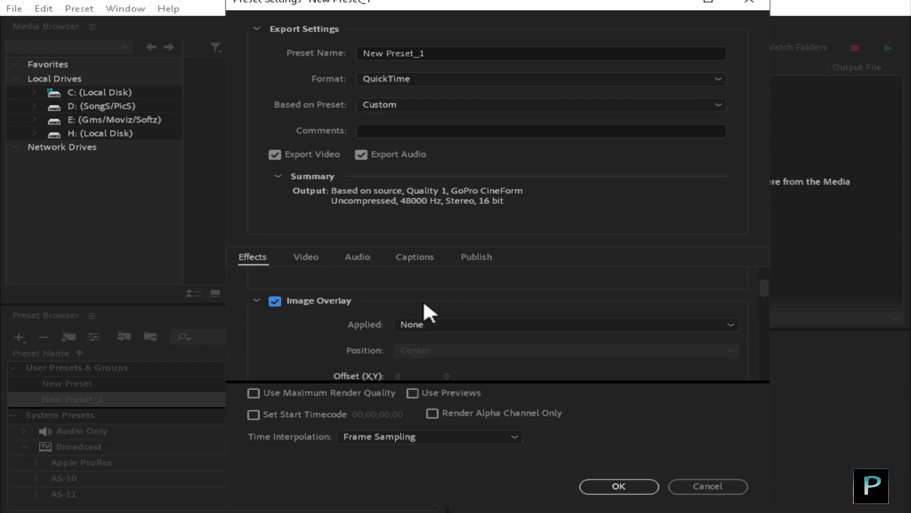
left_click(515, 321)
left_click(443, 355)
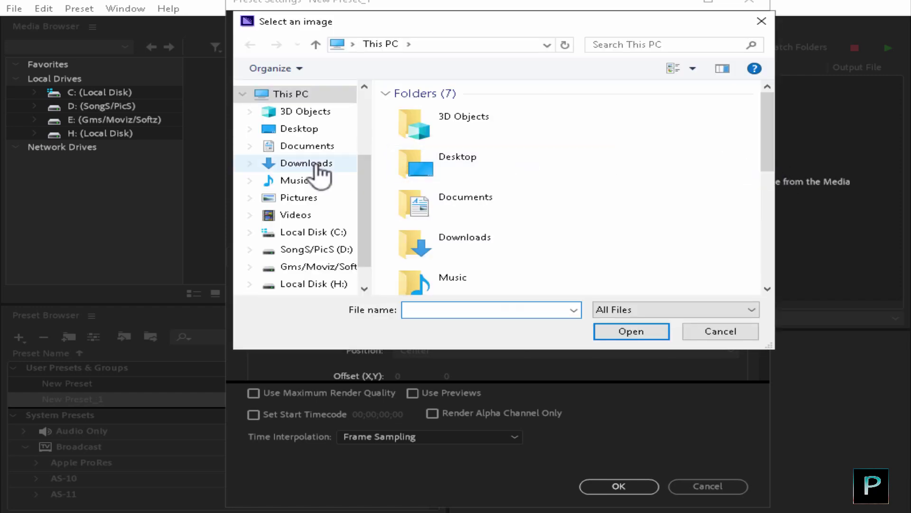
left_click(304, 128)
mouse_move(768, 126)
left_mouse_down()
mouse_move(758, 240)
mouse_move(775, 115)
left_mouse_up()
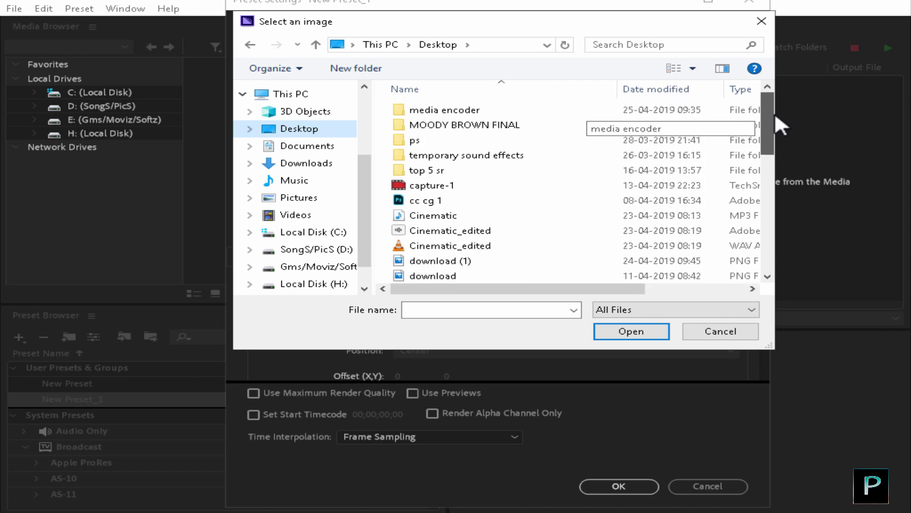
double_click(607, 156)
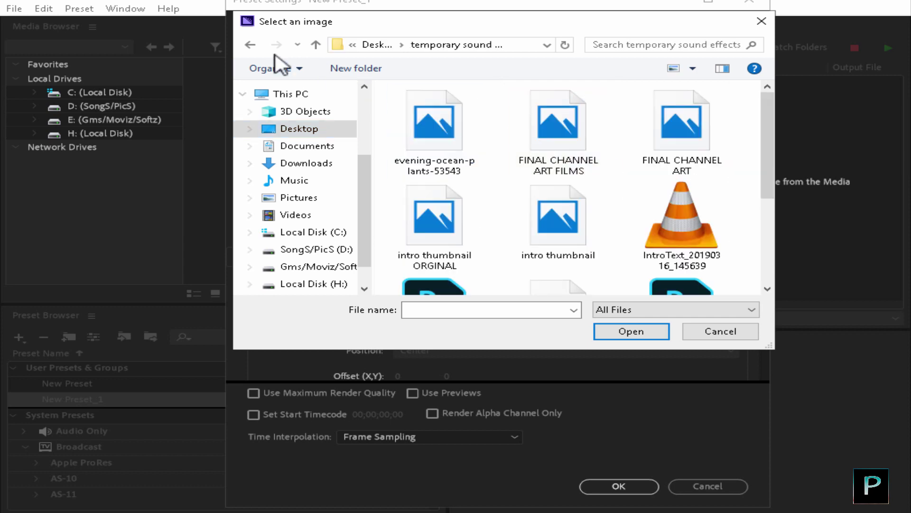
left_click(249, 45)
double_click(499, 156)
left_click(554, 152)
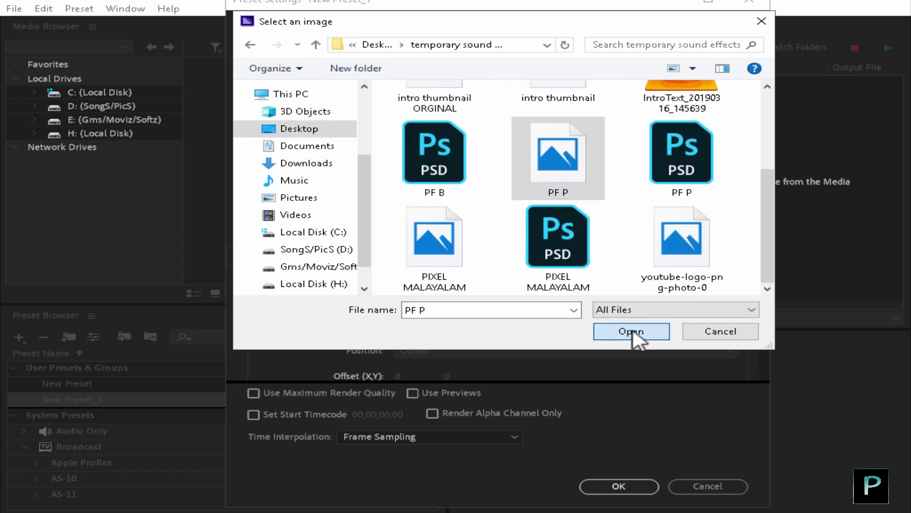
left_click(632, 331)
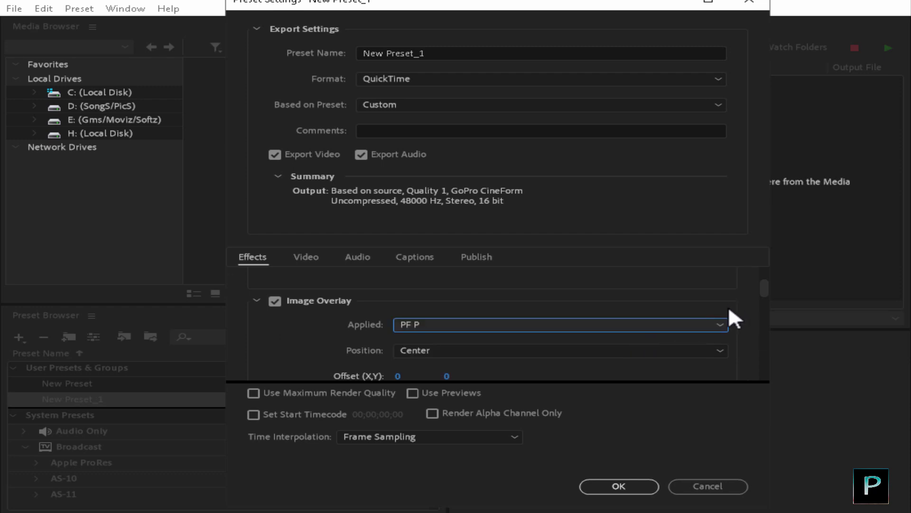
Step: Place the overlay at Bottom Right with size 30 and opacity 40
left_click(702, 349)
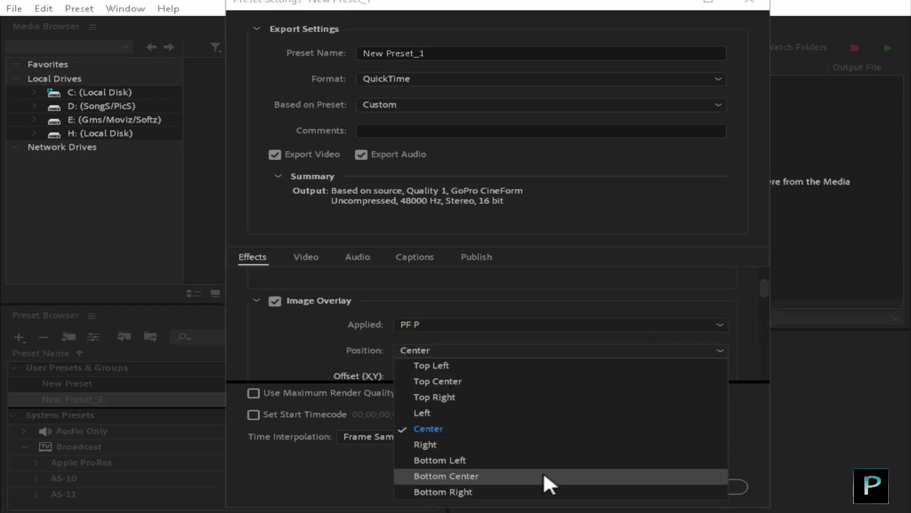
left_click(522, 493)
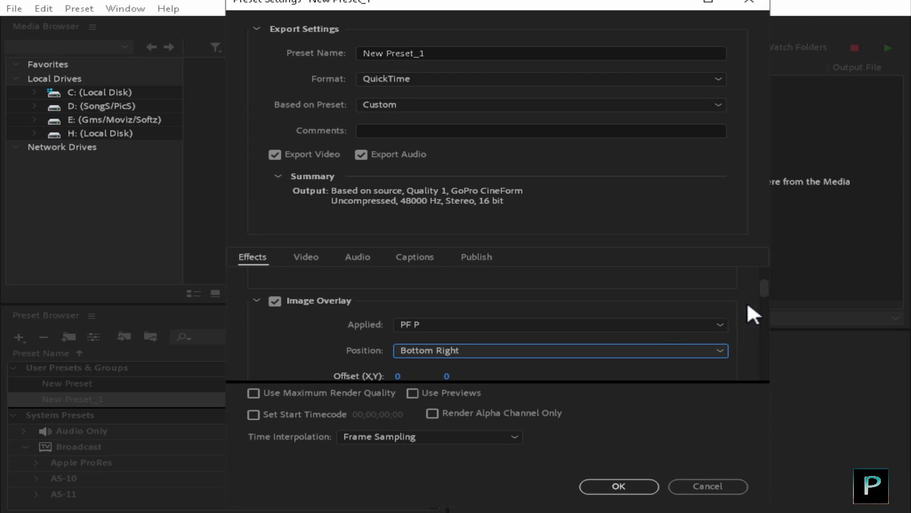
mouse_move(768, 284)
left_mouse_down()
mouse_move(765, 304)
mouse_move(767, 292)
left_mouse_up()
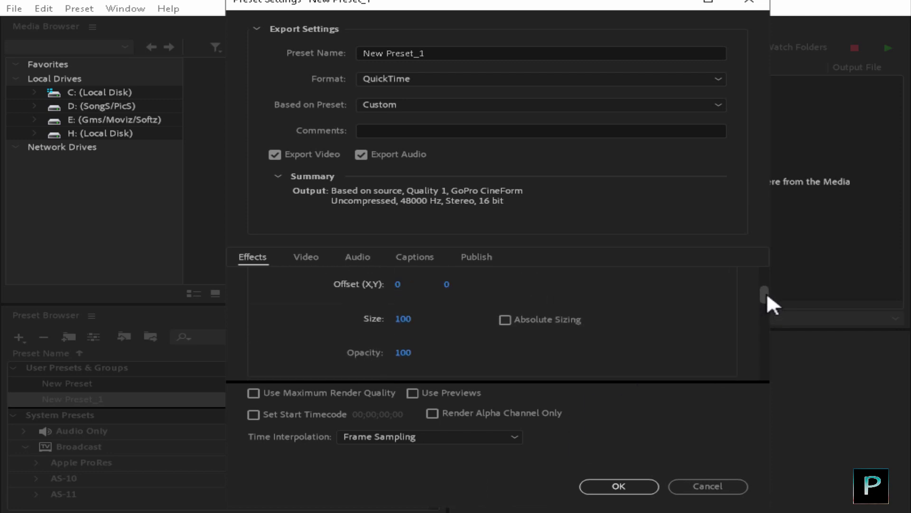
left_click(403, 318)
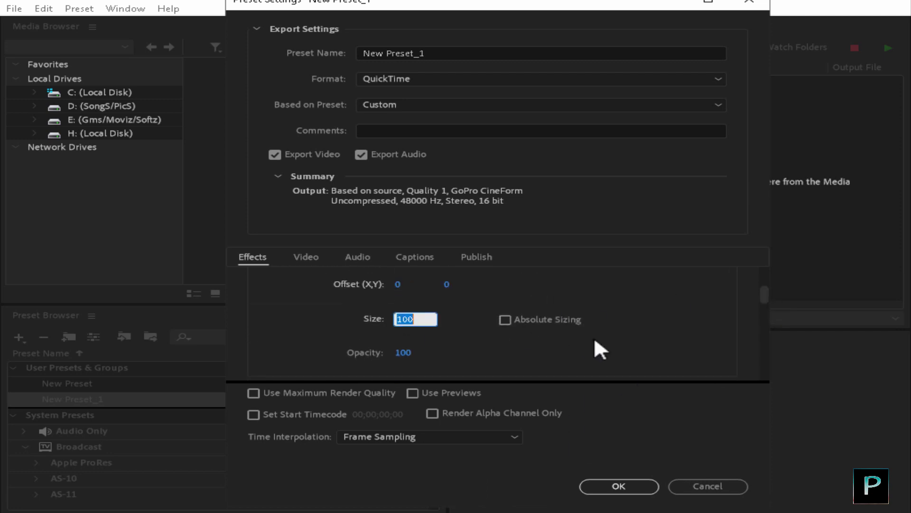
type("30")
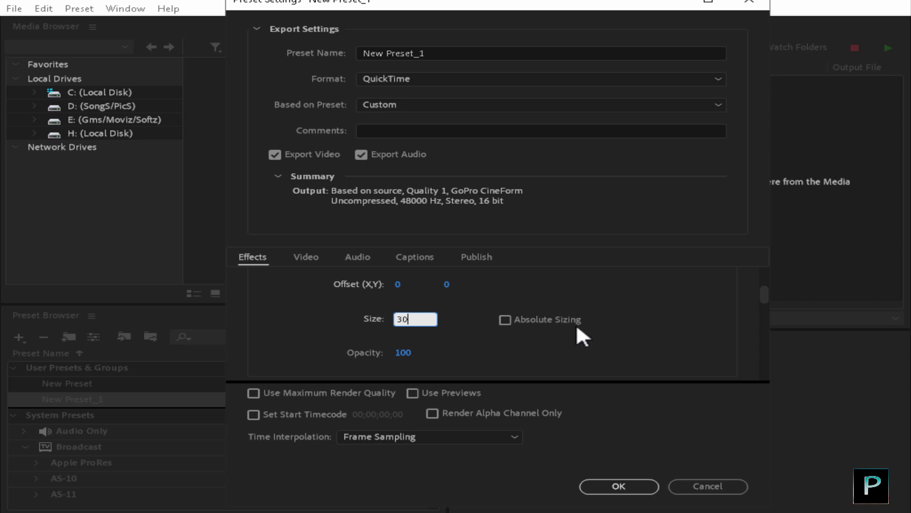
left_click(401, 353)
type("4")
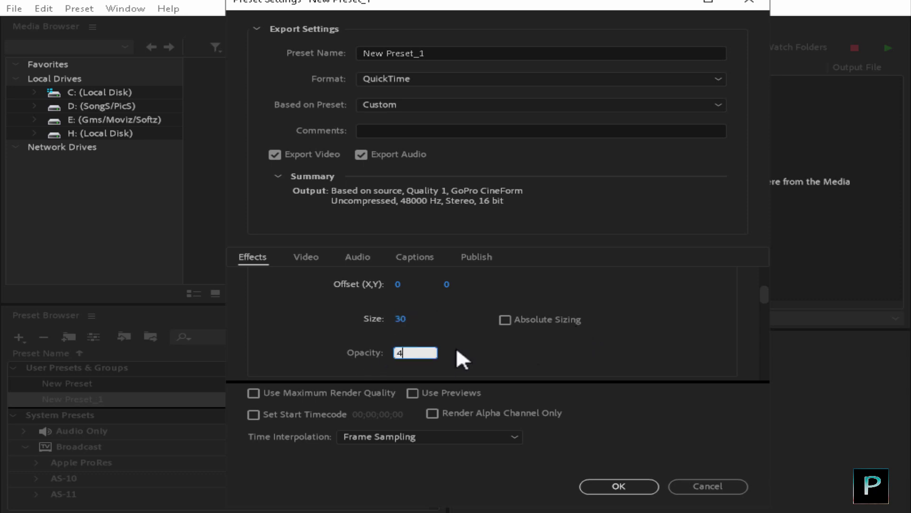
type("0")
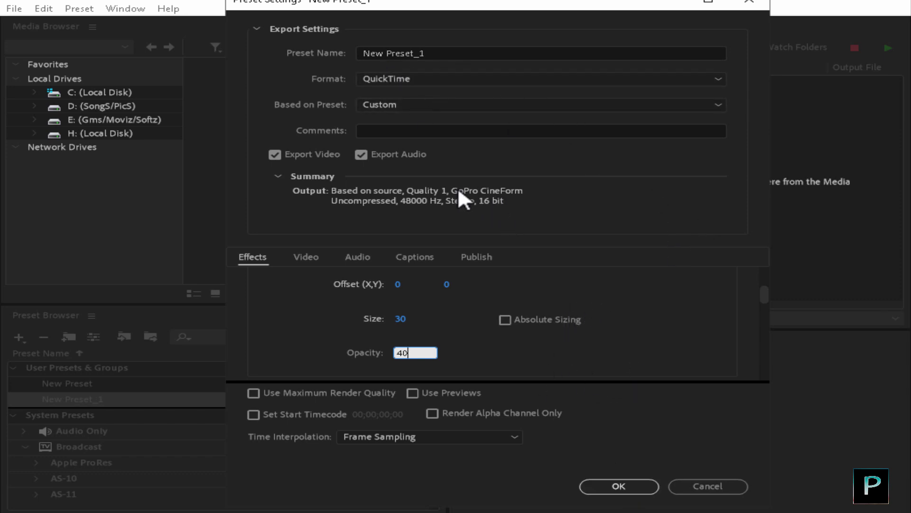
left_click_drag(444, 54, 294, 50)
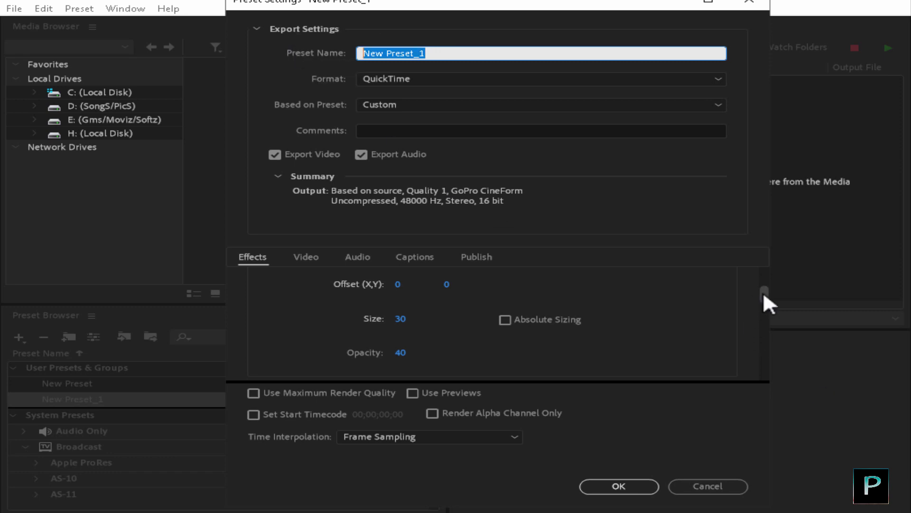
Step: Name the preset 'quicktime 1280x720p quality1 bos watermarked' and save it with OK
type("qui")
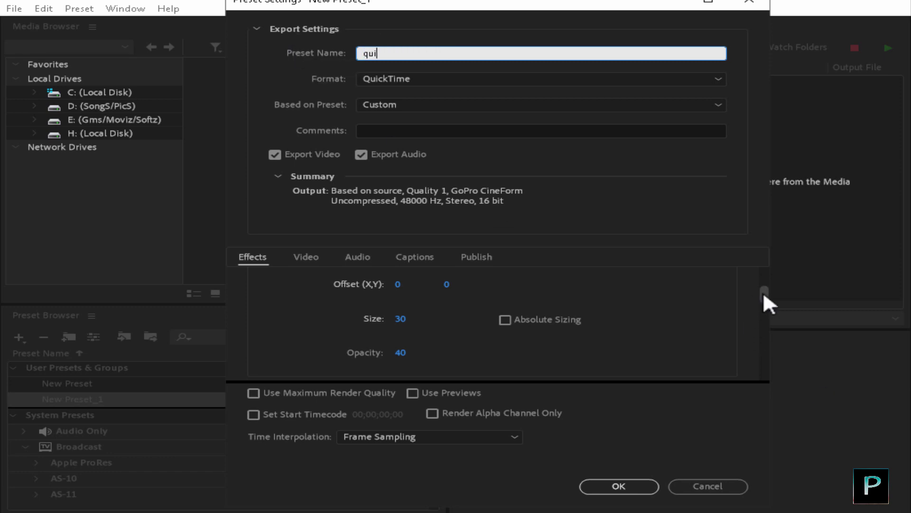
type("cktime ")
type("1280")
type("x")
type("720p")
type(" qu")
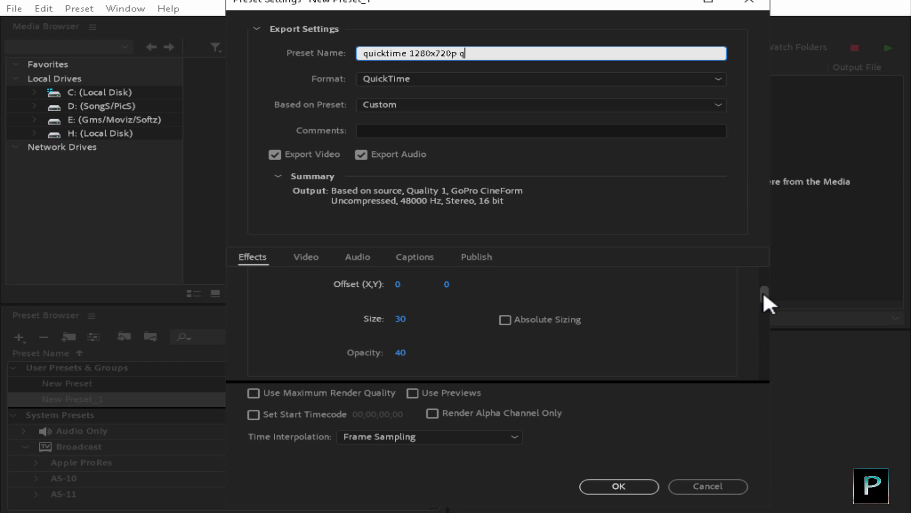
type("ality1 bos watermarked")
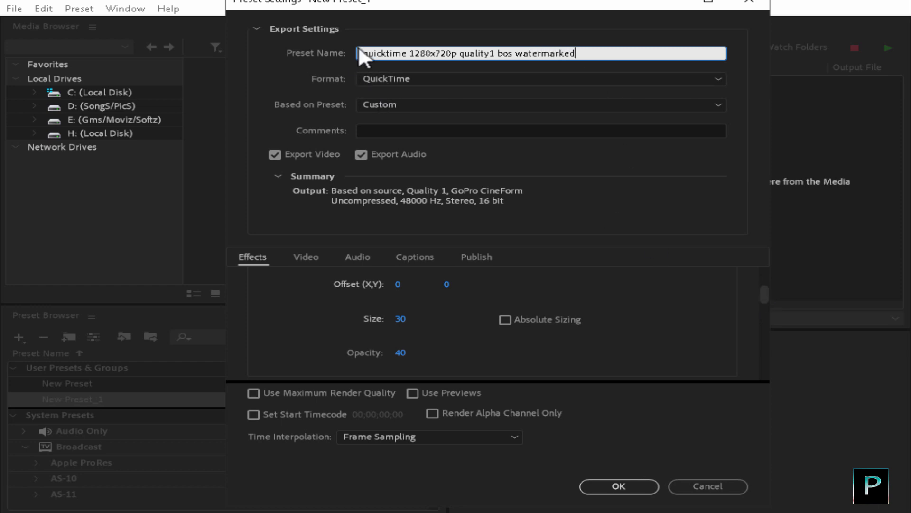
left_click_drag(579, 54, 361, 53)
left_click(579, 53)
left_click_drag(362, 52, 601, 51)
left_click(591, 53)
left_click(636, 489)
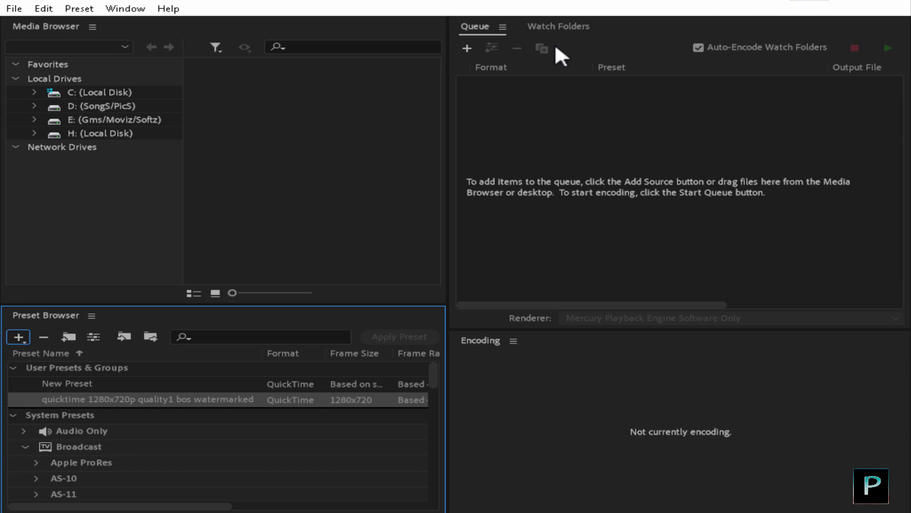
Step: Create a new ingest preset with Transcode files to Destination on and Desktop as destination
left_click(18, 337)
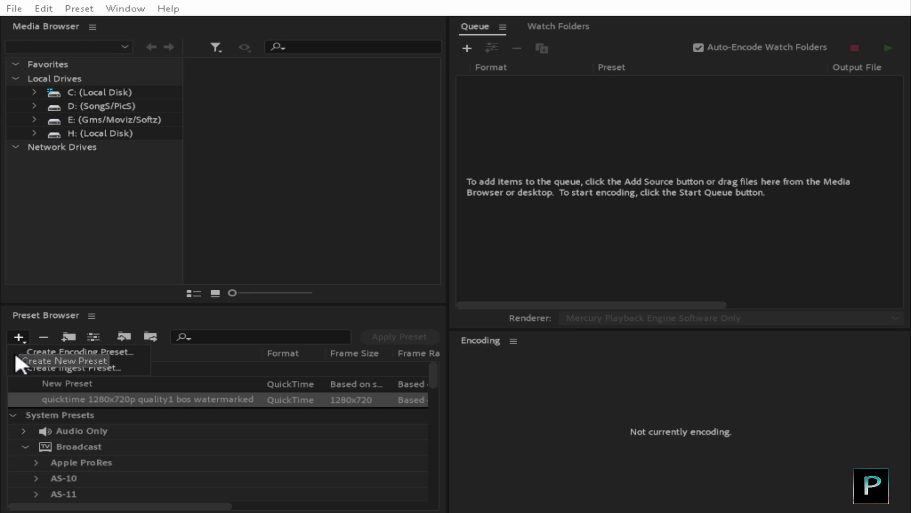
left_click(90, 367)
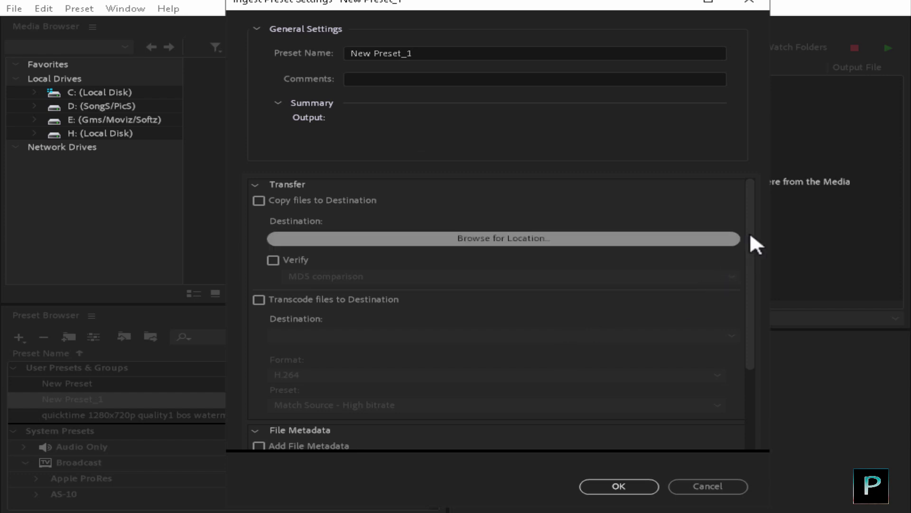
left_click_drag(750, 225, 748, 261)
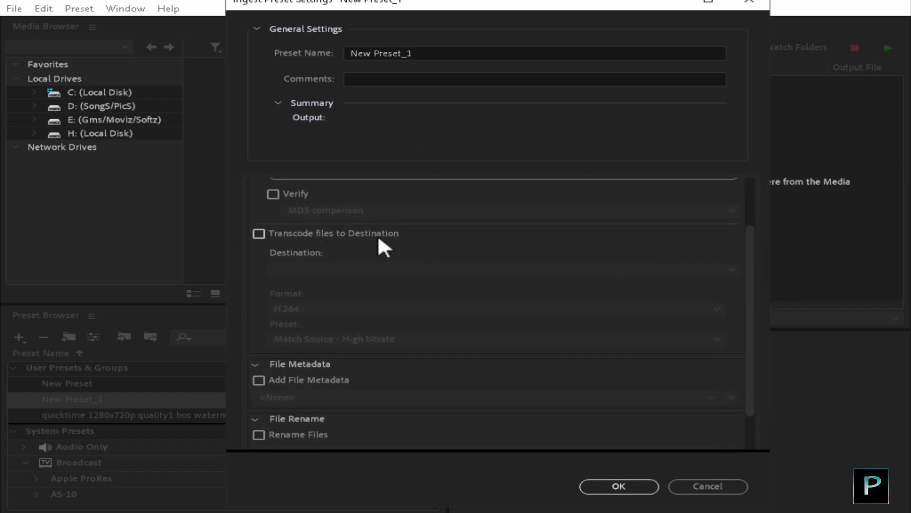
left_click(258, 233)
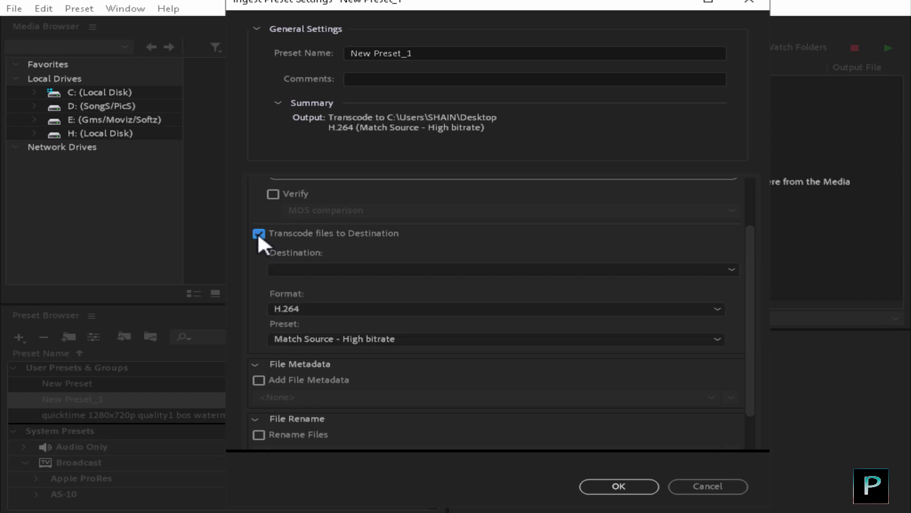
left_click(725, 271)
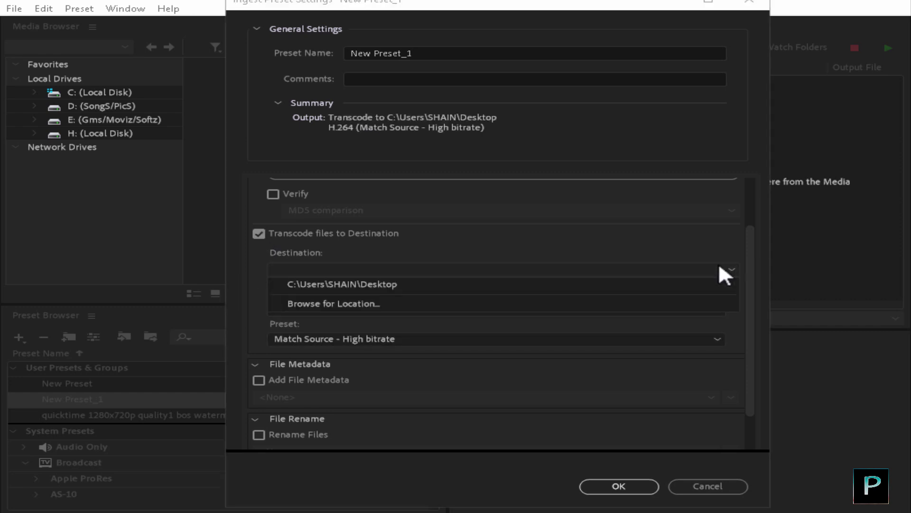
left_click(403, 282)
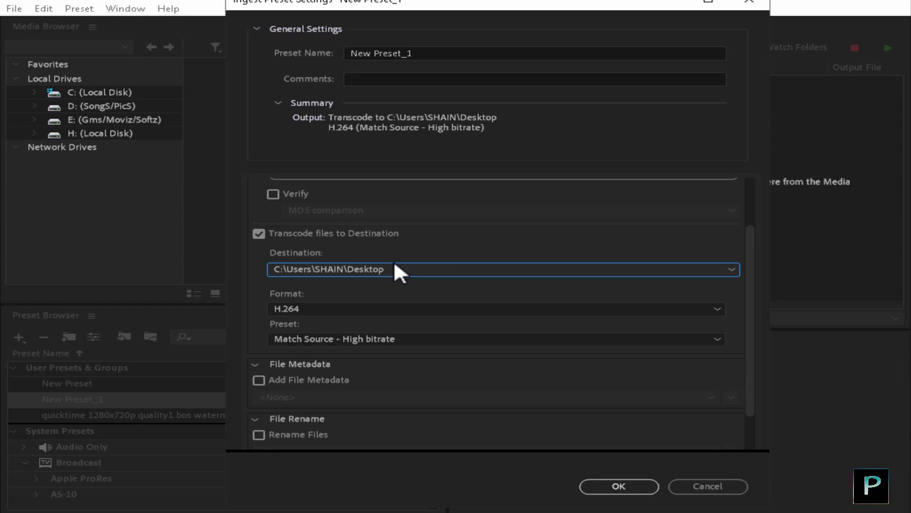
Step: Set the transcode format to QuickTime with the 'quicktime 1280x720p quality1 bos watermarked' preset
left_click_drag(748, 295, 745, 346)
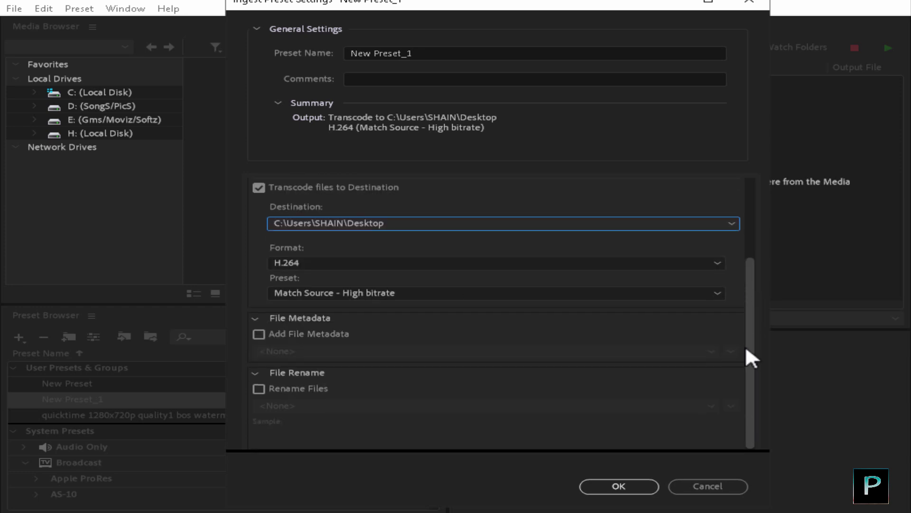
left_click(299, 261)
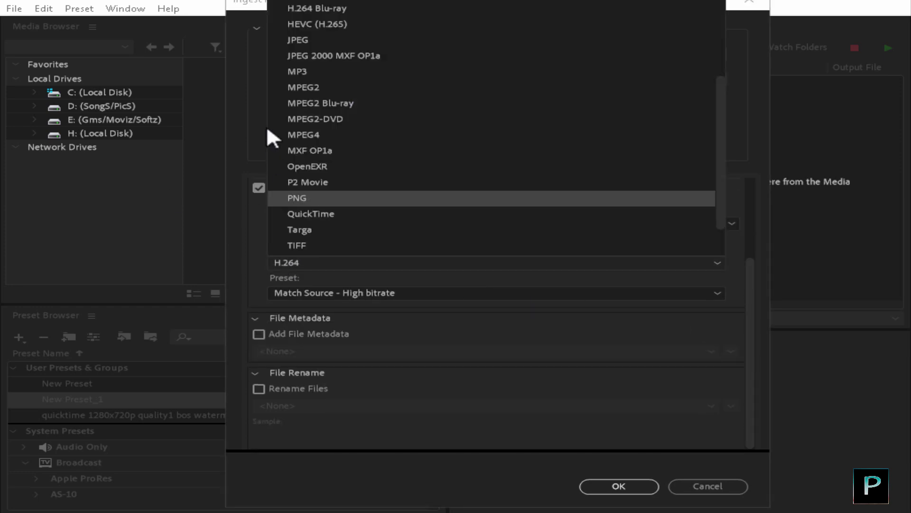
left_click(409, 214)
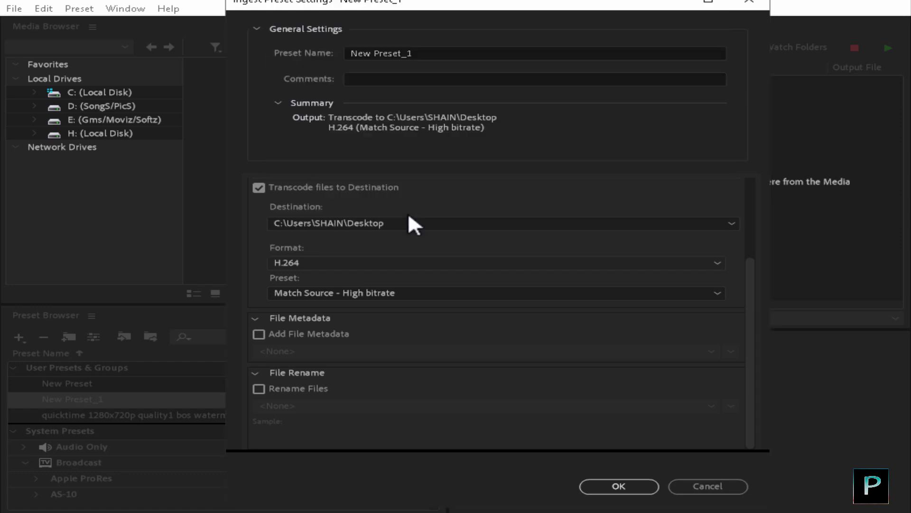
left_click(405, 292)
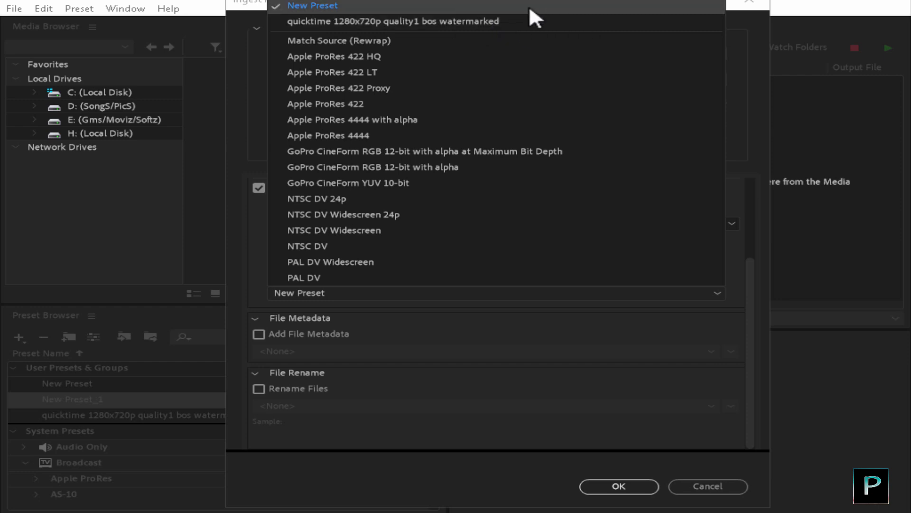
left_click(523, 21)
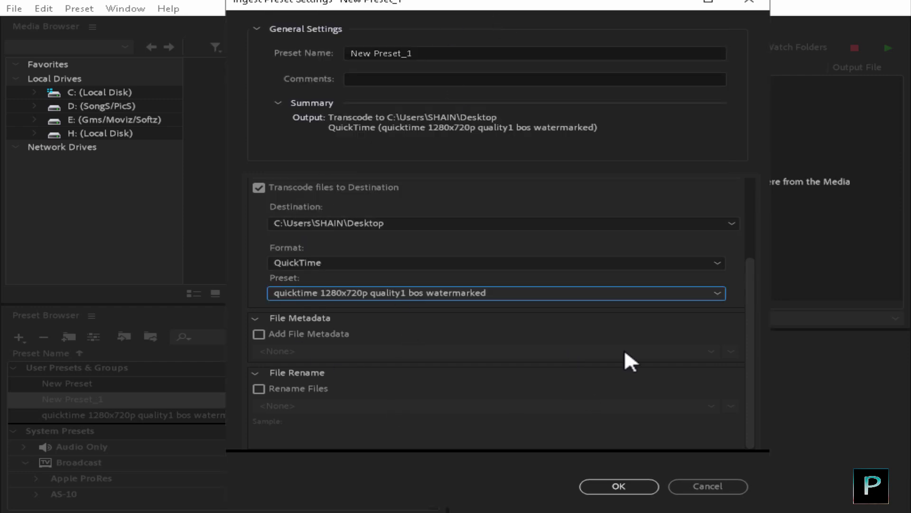
left_click_drag(749, 285, 757, 169)
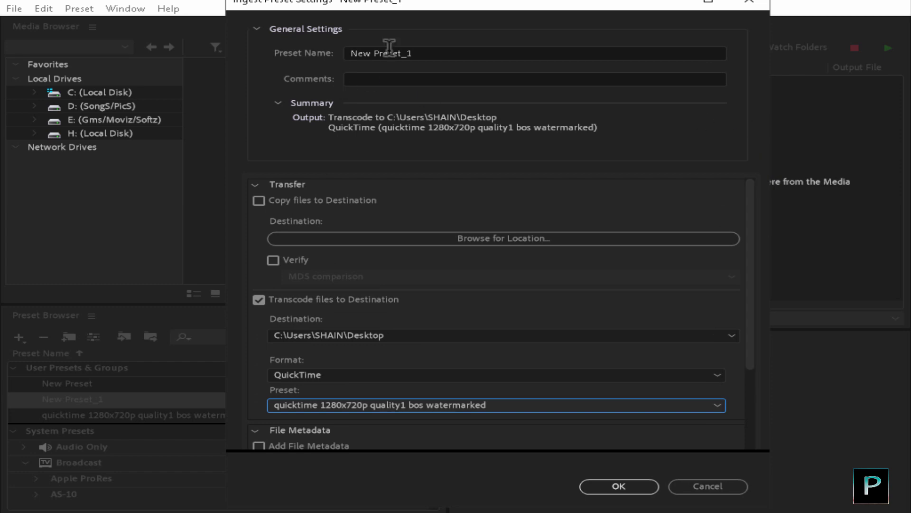
Step: Rename the ingest preset 'quicktime1280x720p quality1 bos watermarked ingest' and save it
left_click(430, 52)
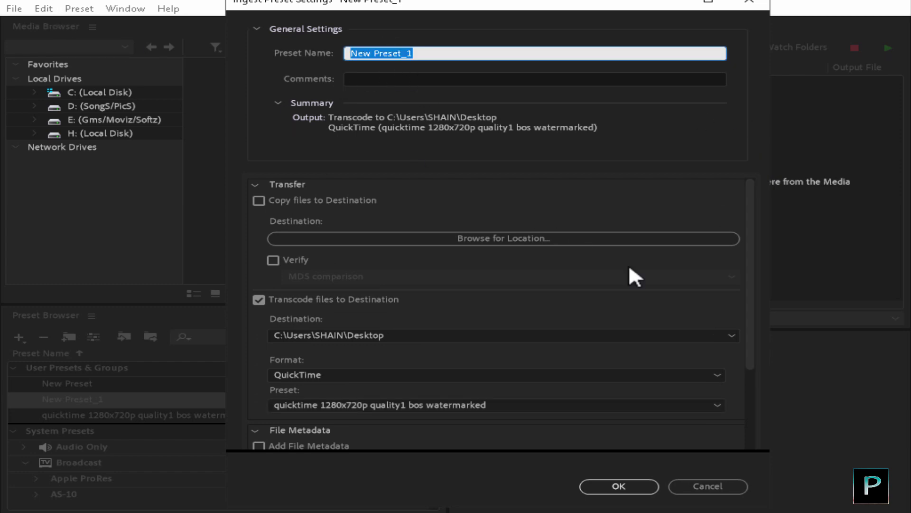
type("qui")
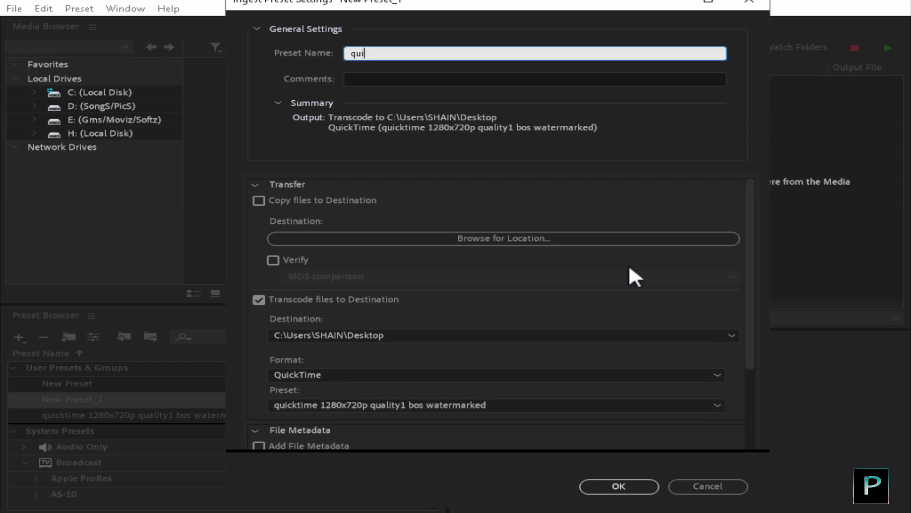
type("cktime1280x720p q")
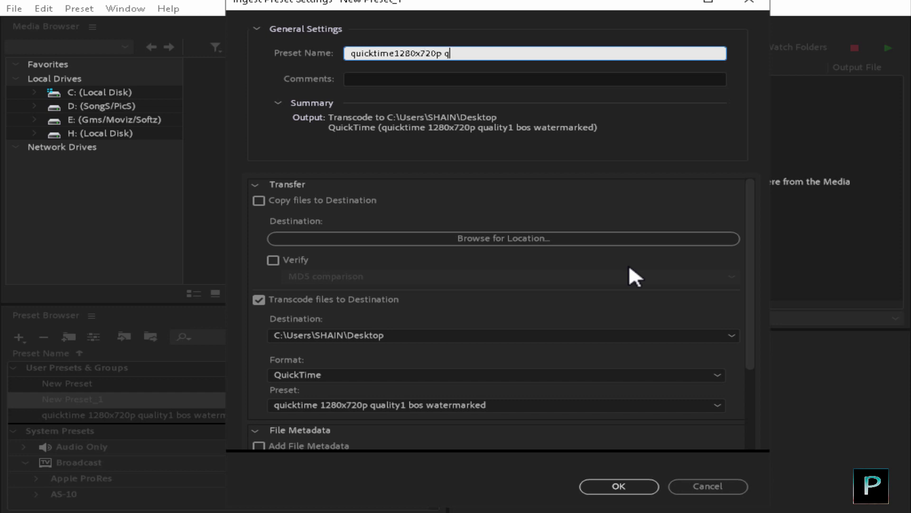
type("uali")
type("ty1 bos waterma")
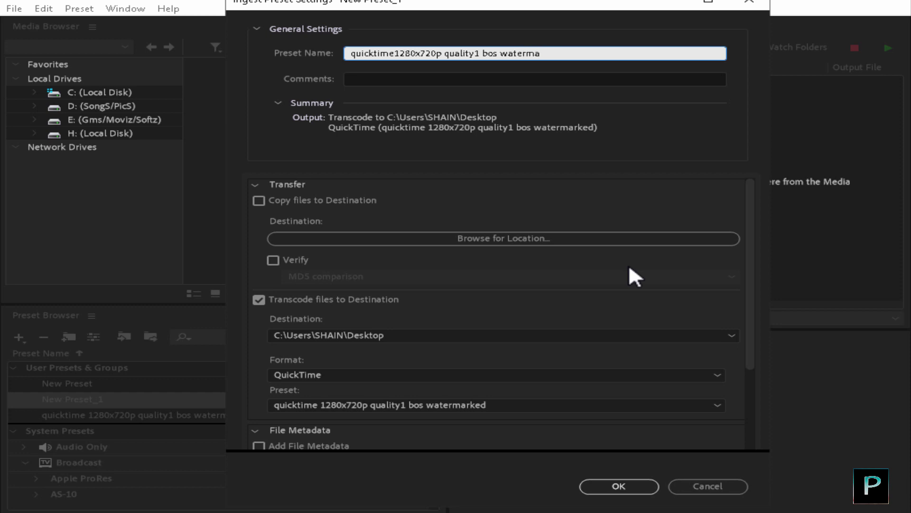
type("rked ingw")
key("BackSpace")
type("est")
left_click(641, 485)
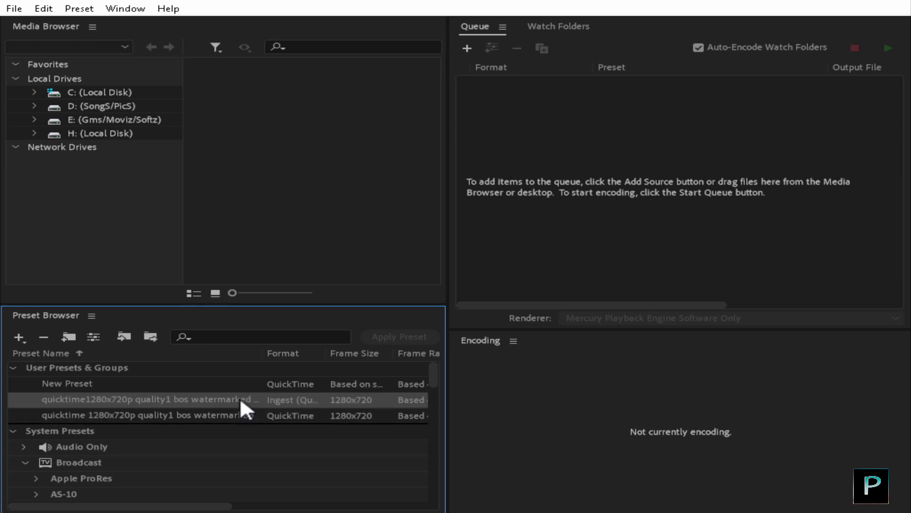
right_click(188, 396)
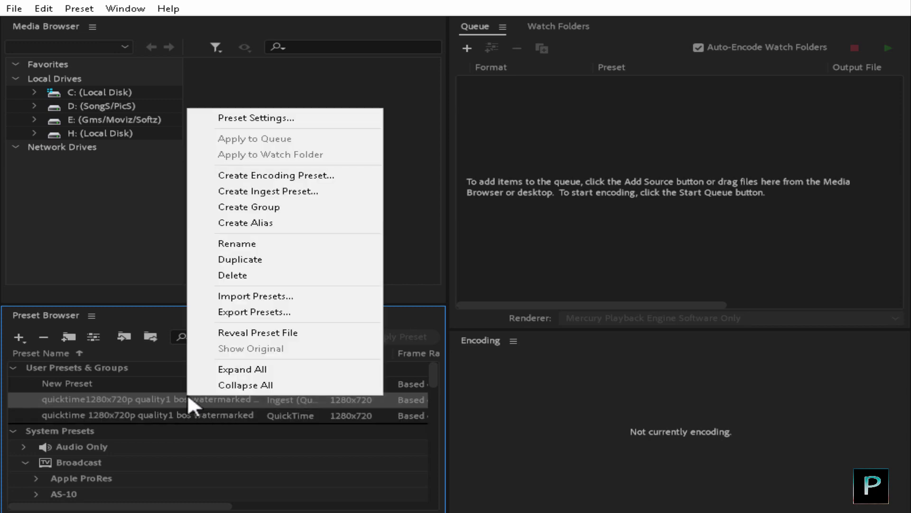
left_click(246, 332)
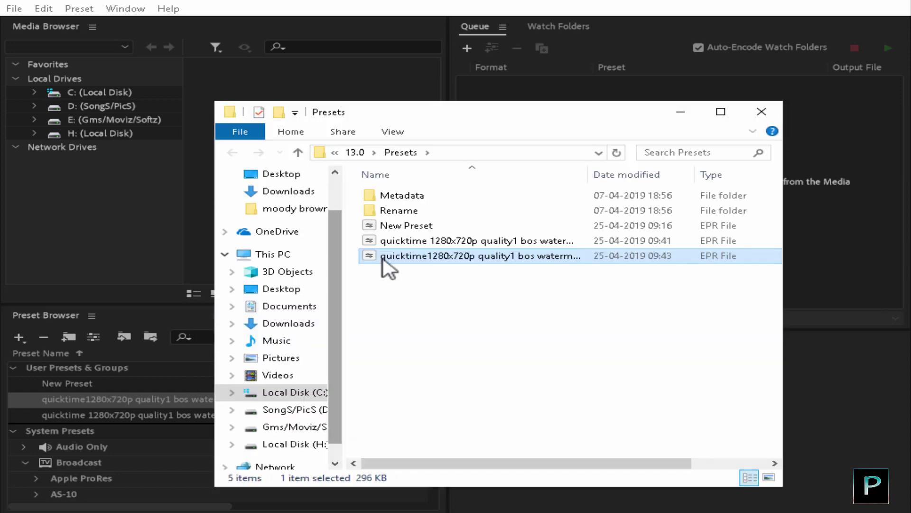
left_click(541, 153)
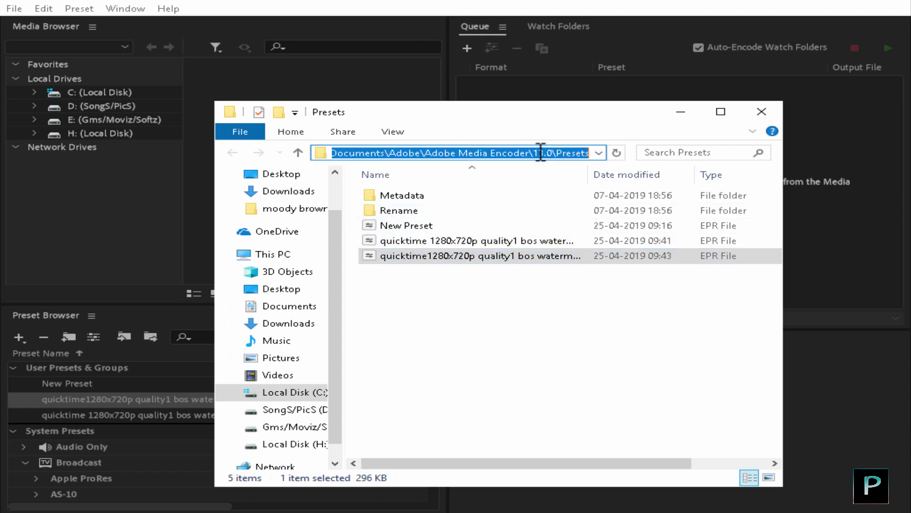
left_click(568, 320)
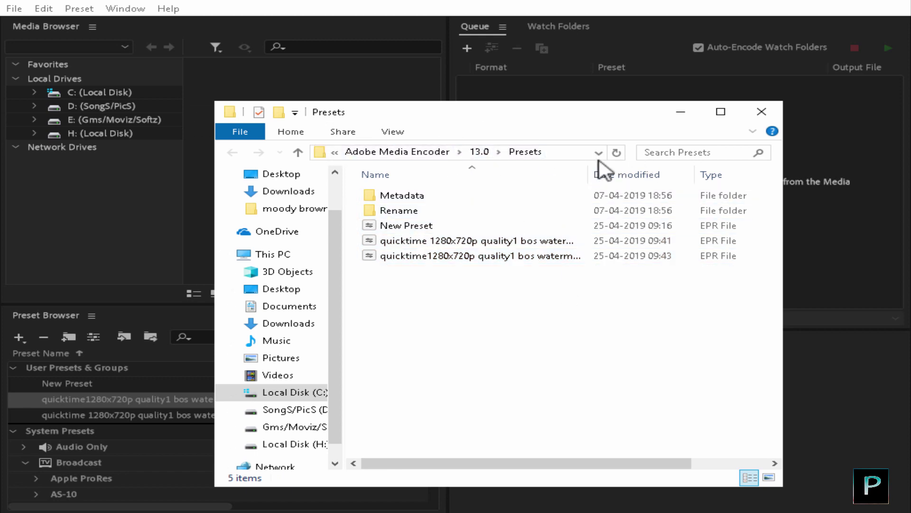
left_click_drag(543, 285, 527, 259)
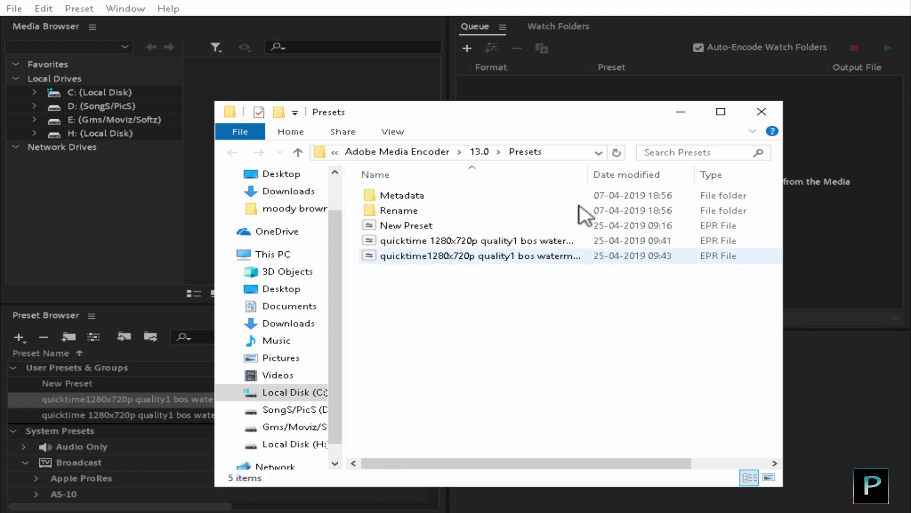
left_click_drag(583, 216, 655, 157)
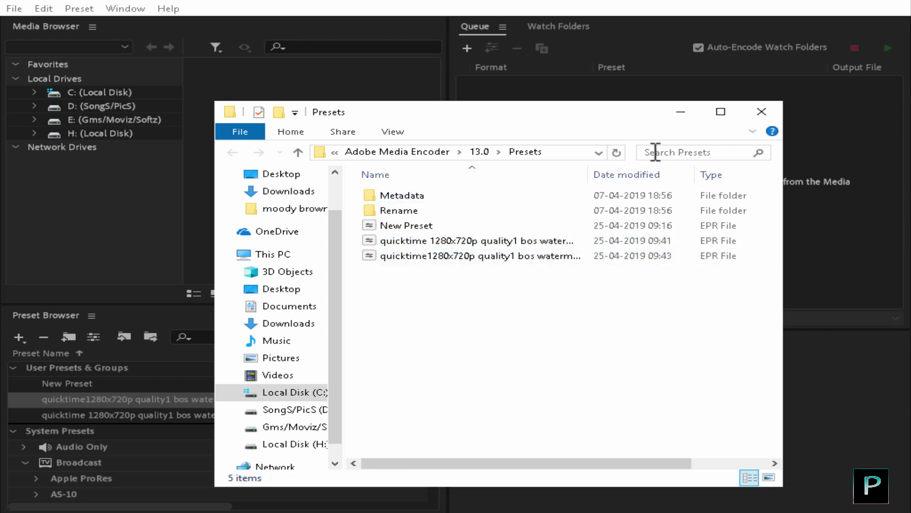
left_click(687, 121)
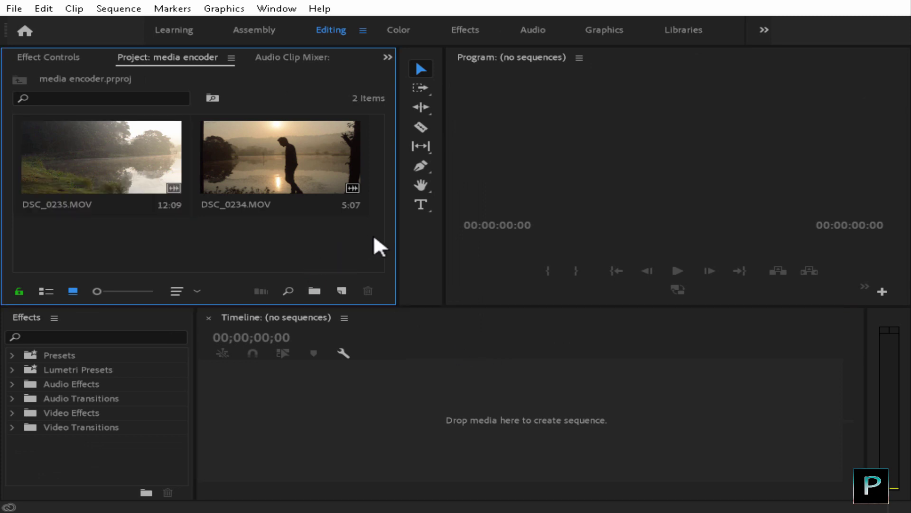
Step: Select both DSC_0234.MOV and DSC_0235.MOV clips and choose Proxy > Create Proxies
left_click(254, 189)
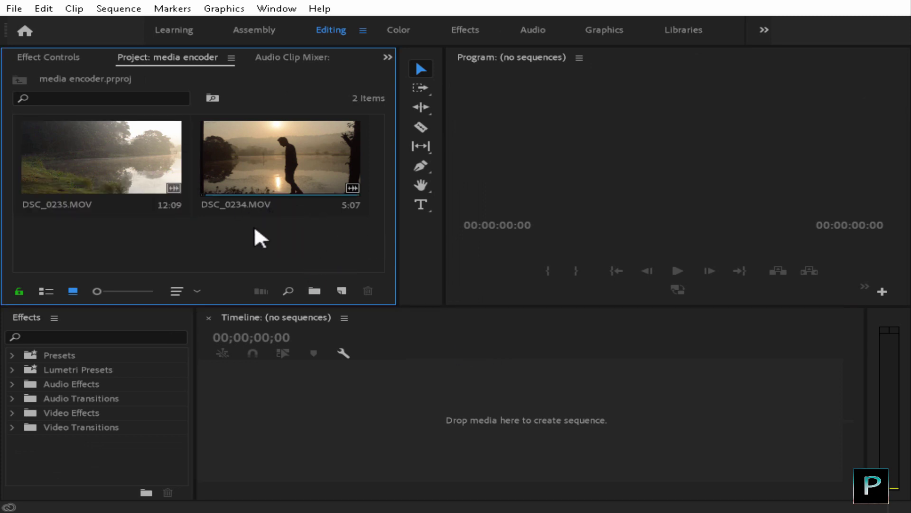
left_click_drag(296, 256, 156, 177)
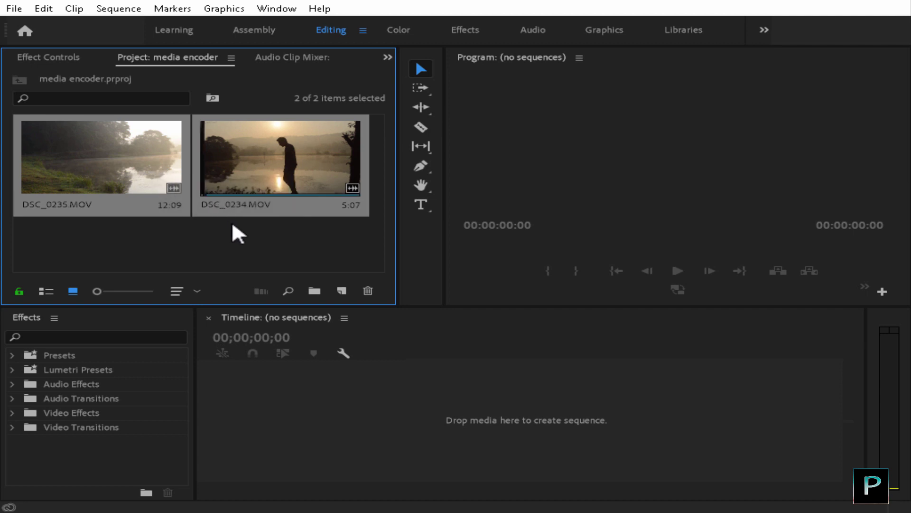
right_click(255, 170)
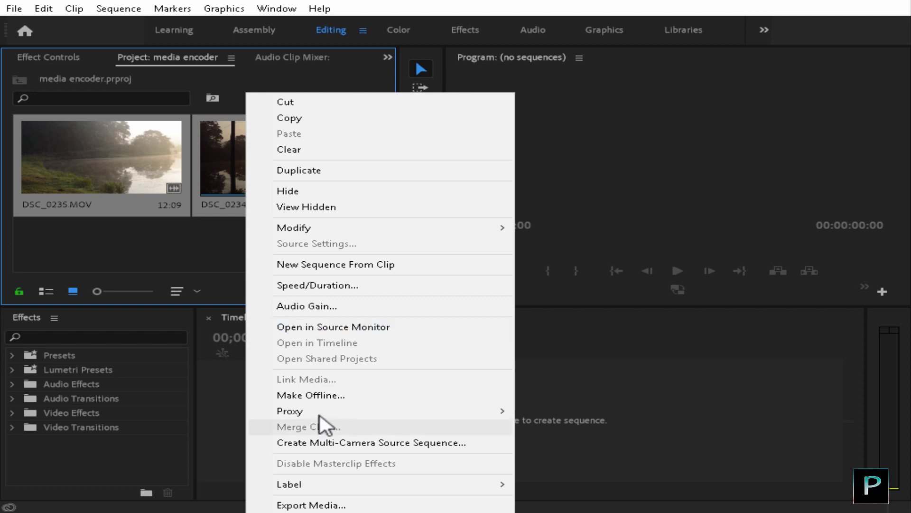
mouse_move(326, 411)
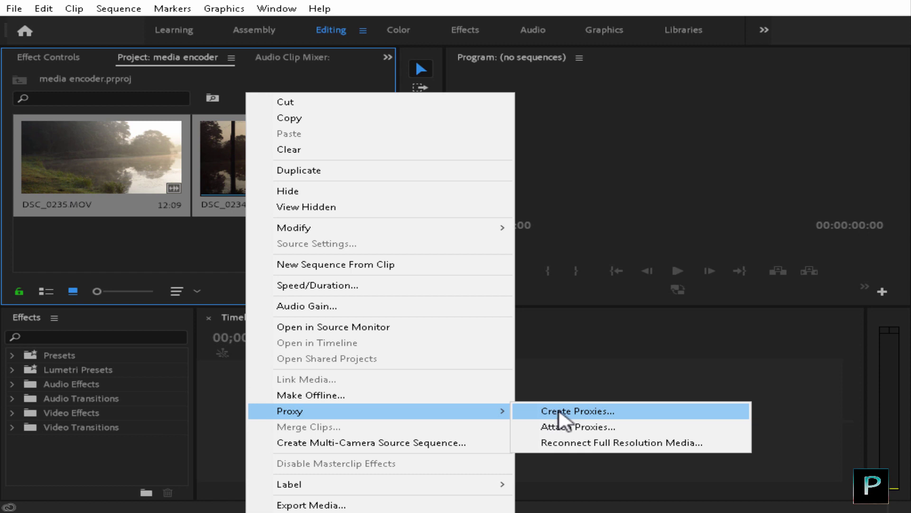
left_click(553, 411)
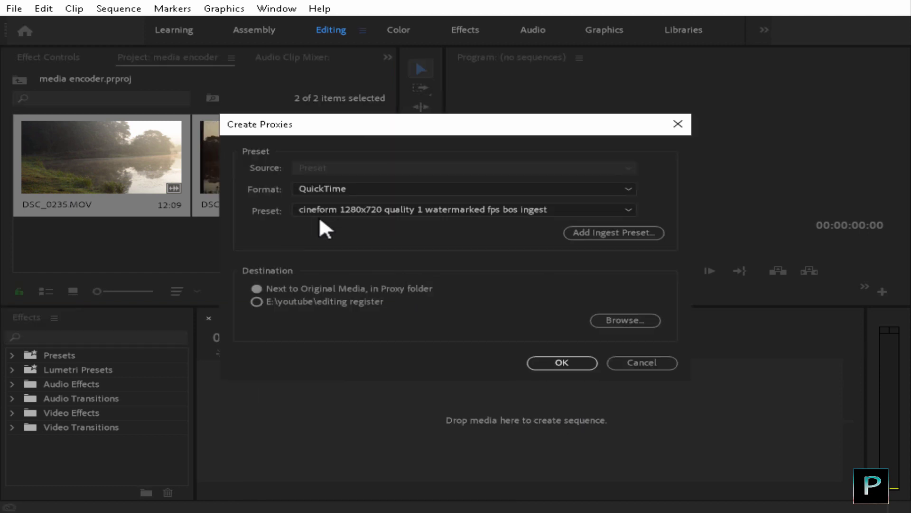
Step: Keep QuickTime format and the cineform preset, then start adding an ingest preset
left_click(391, 190)
left_click(352, 216)
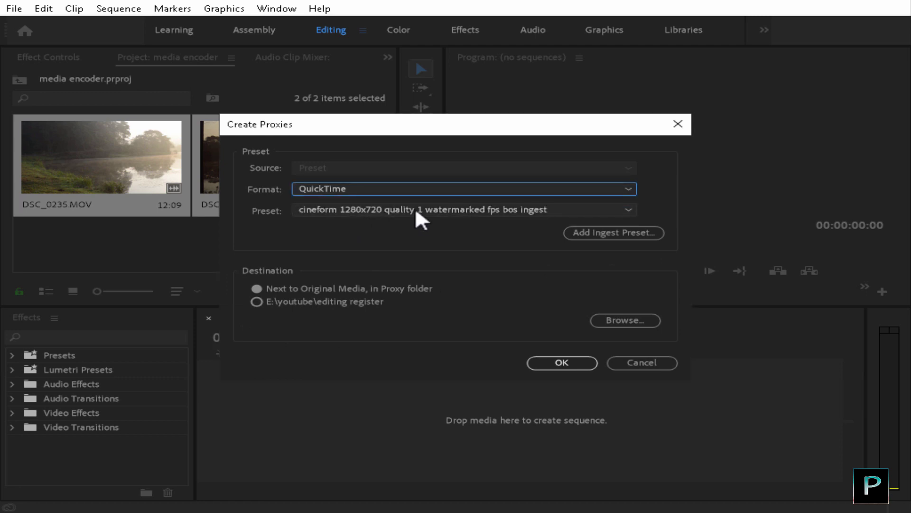
left_click(532, 213)
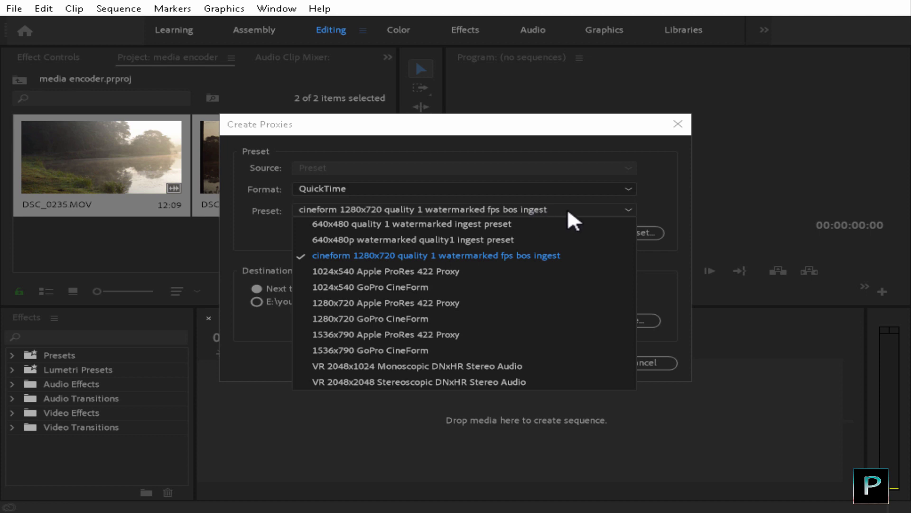
left_click(550, 254)
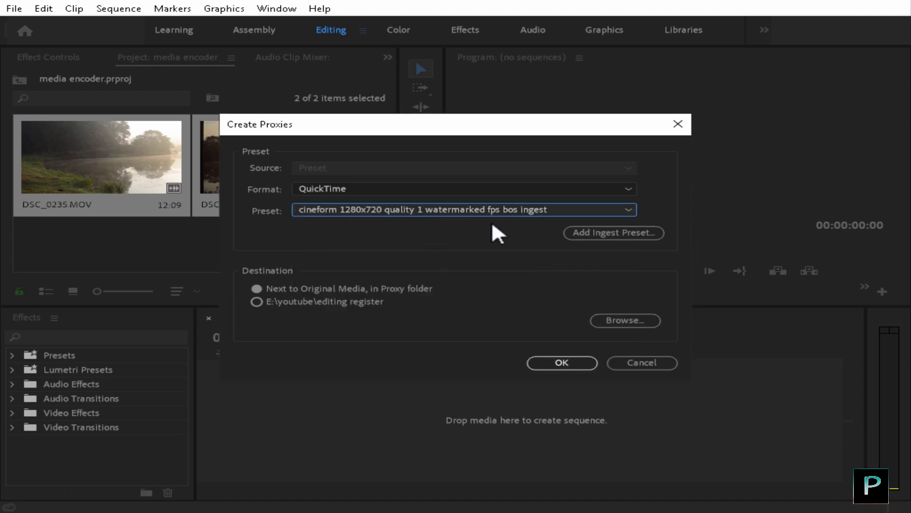
left_click(485, 209)
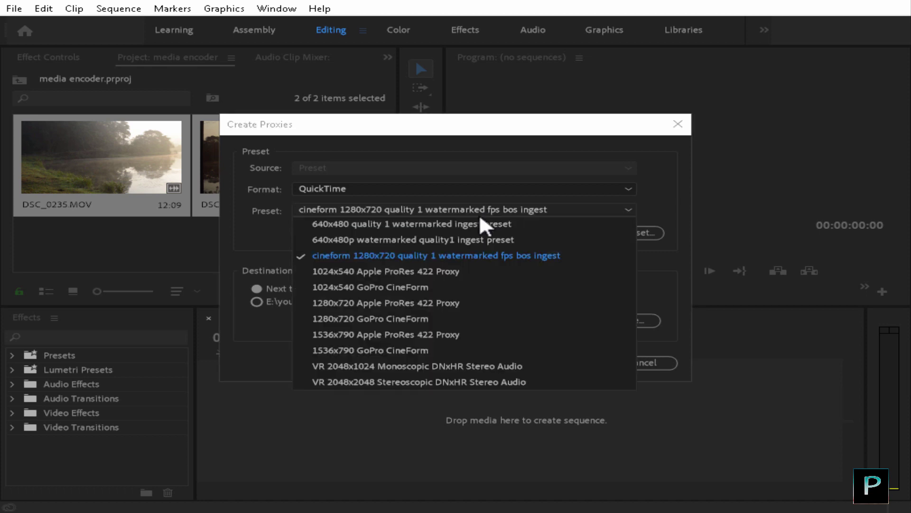
left_click(445, 255)
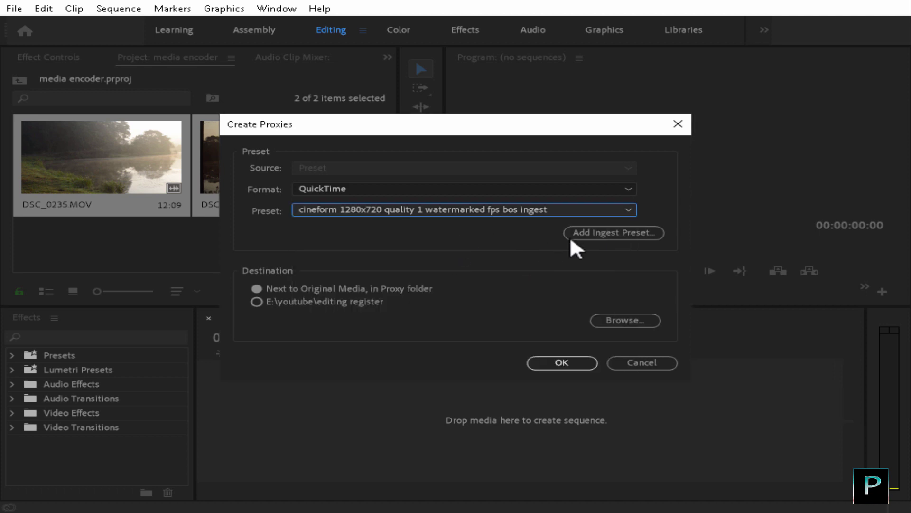
left_click(623, 231)
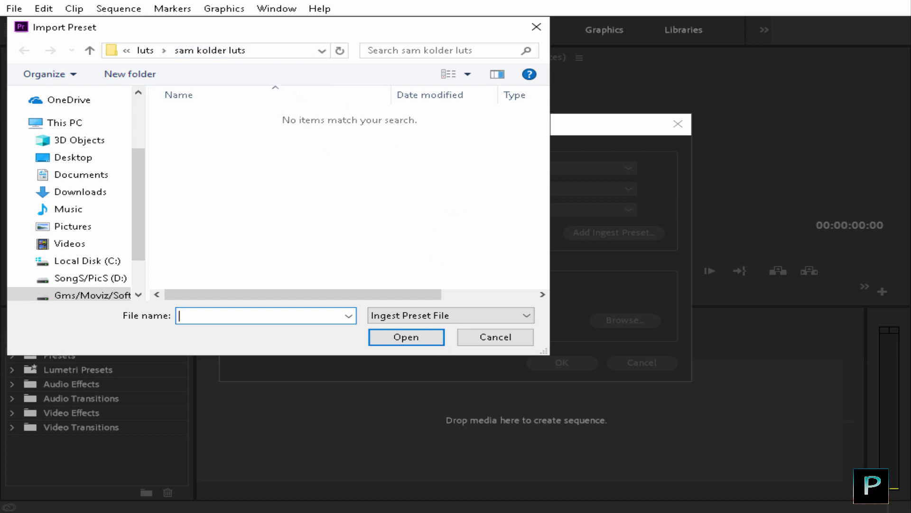
Step: Check the Presets folder path and its name-sorted preset files in Explorer
left_click(546, 472)
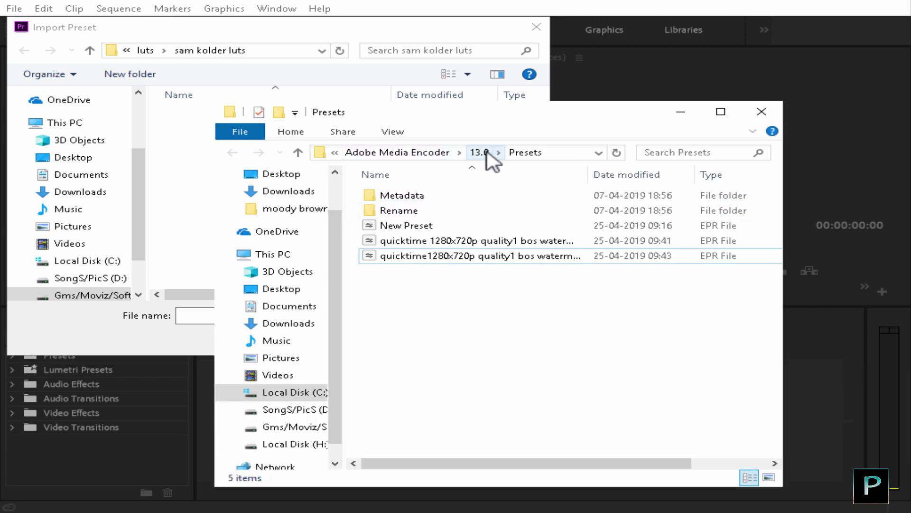
left_click(557, 152)
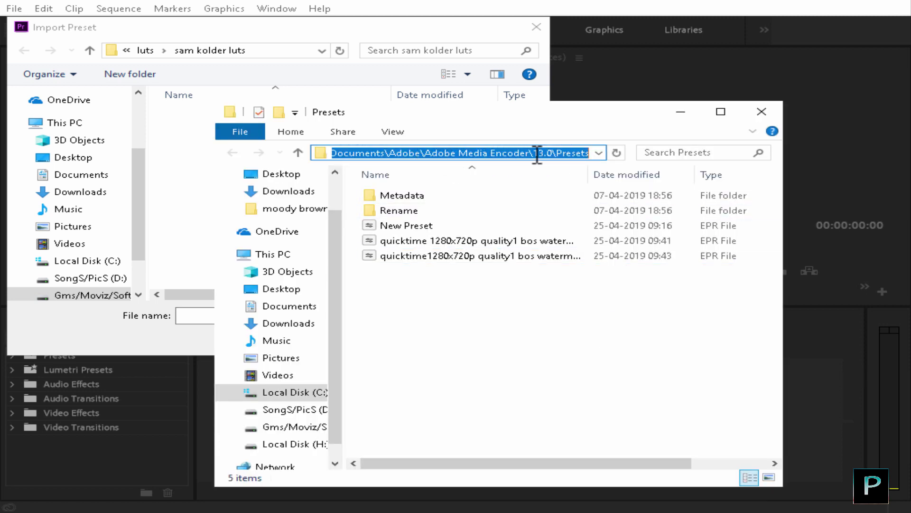
left_click(447, 175)
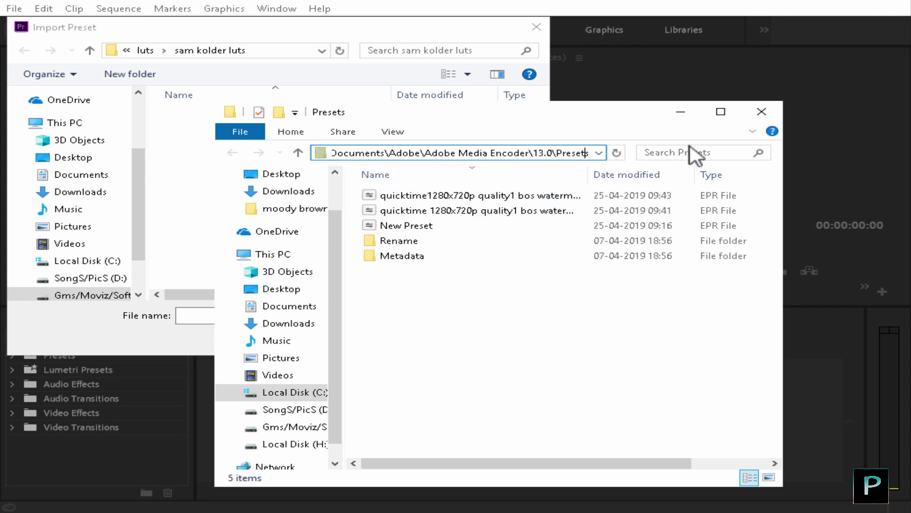
left_click(682, 115)
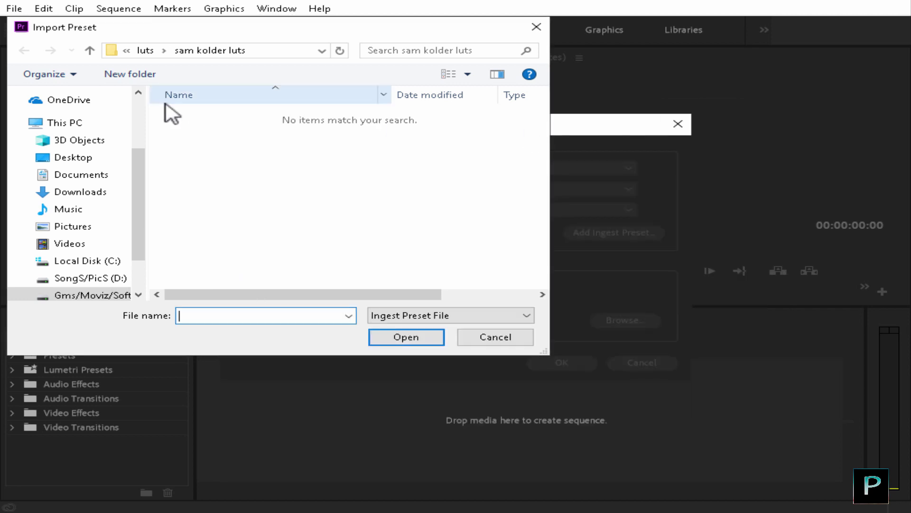
Step: Import the watermarked 1280x720p ingest preset from Documents > Adobe > Adobe Media Encoder > 13.0 > Presets
left_click(101, 176)
double_click(240, 116)
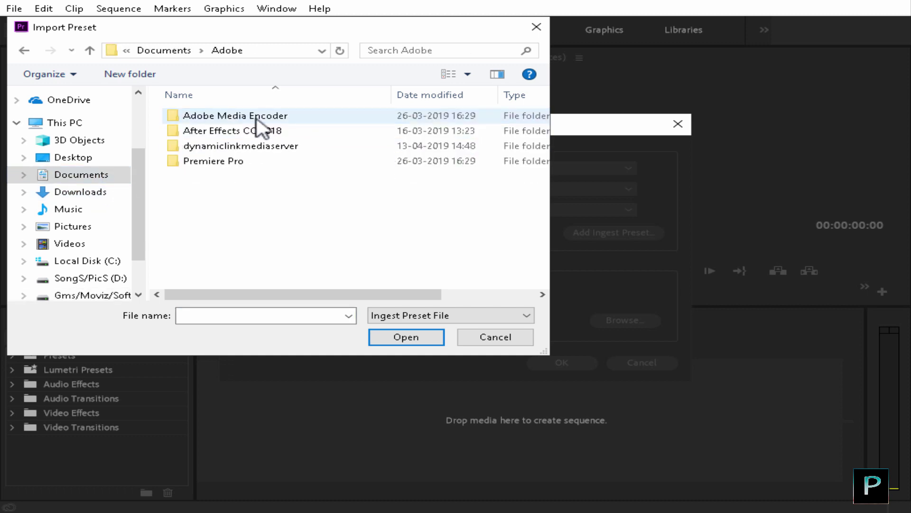
double_click(285, 117)
left_click(231, 145)
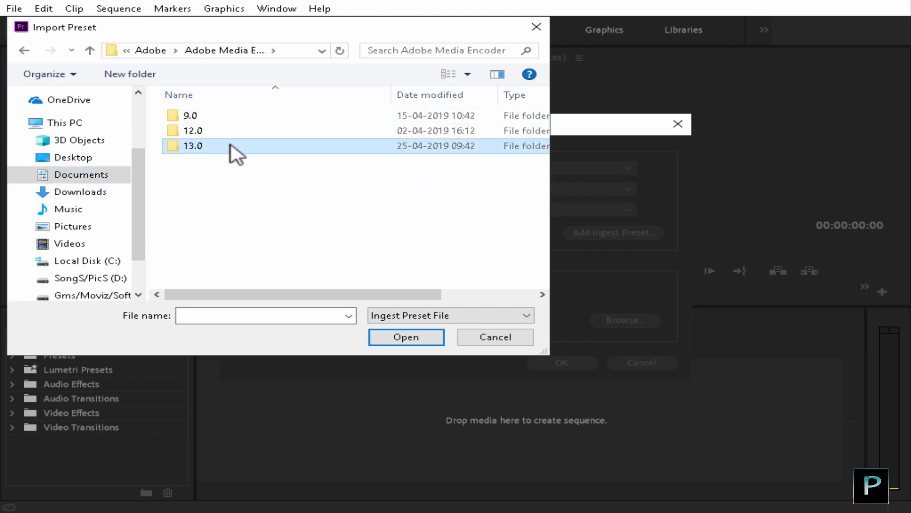
double_click(231, 146)
double_click(266, 177)
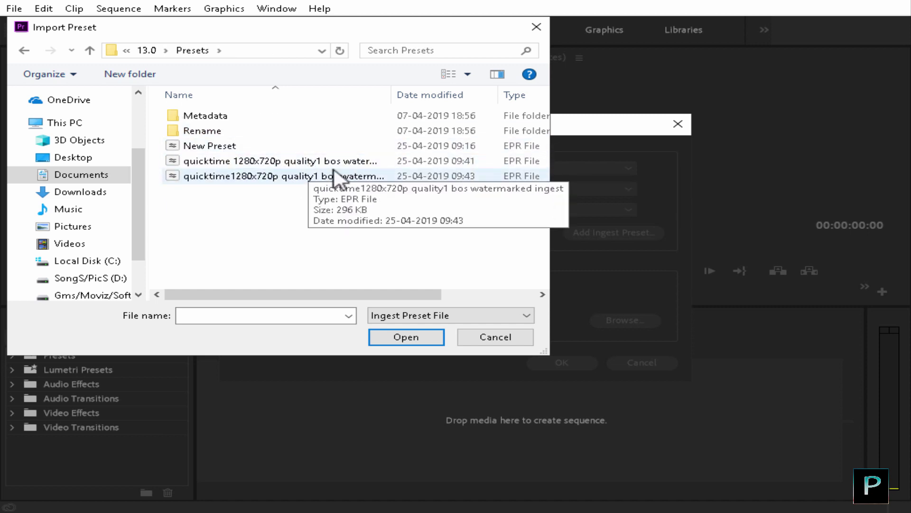
left_click(242, 177)
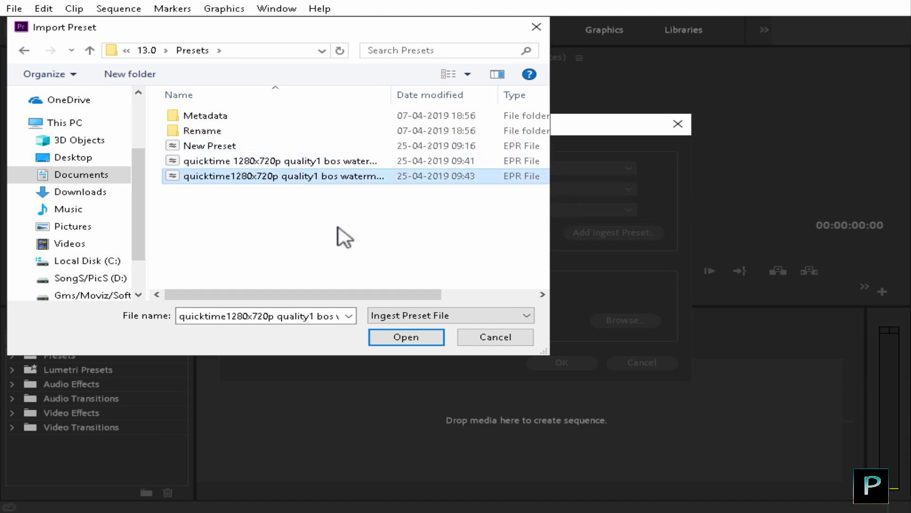
left_click(414, 346)
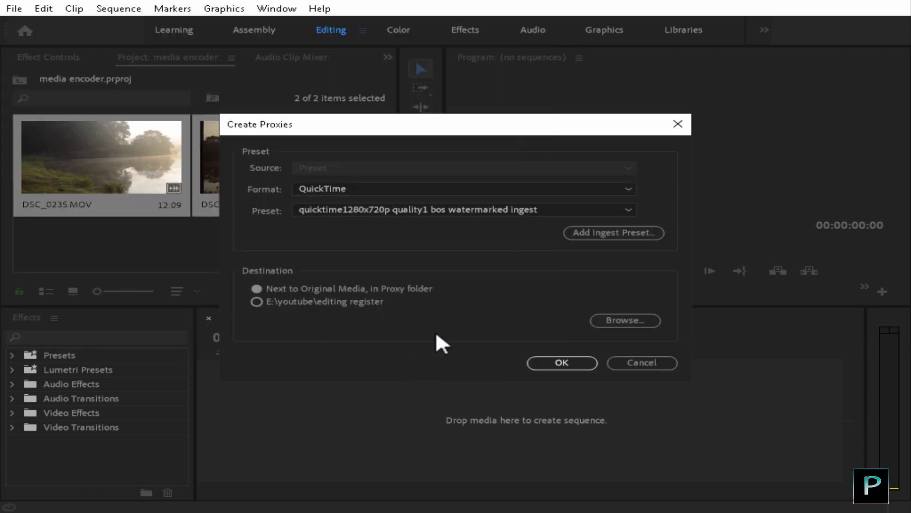
Step: Select the imported watermarked QuickTime preset and create the proxies
left_click(468, 211)
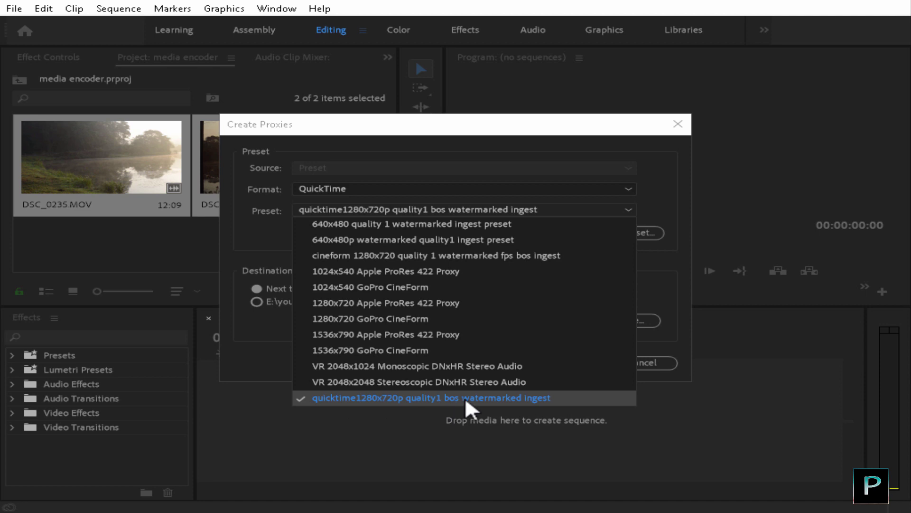
left_click(534, 399)
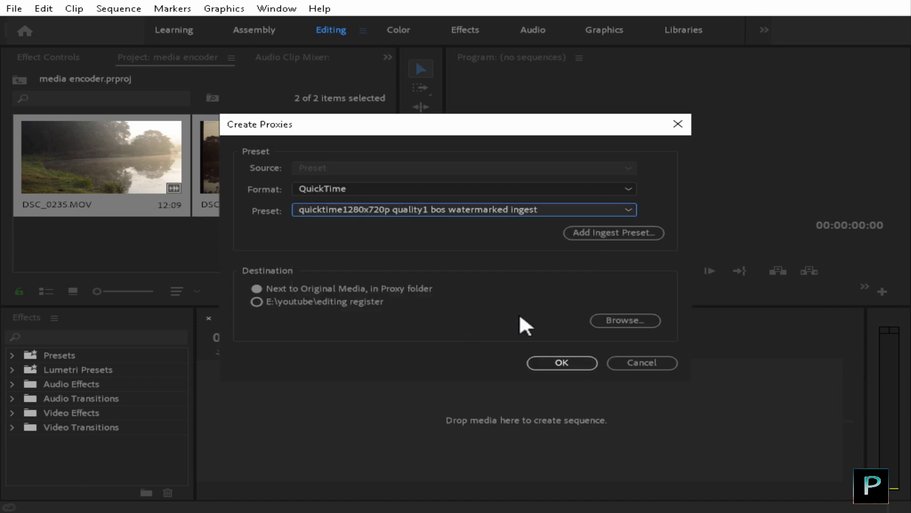
left_click(566, 366)
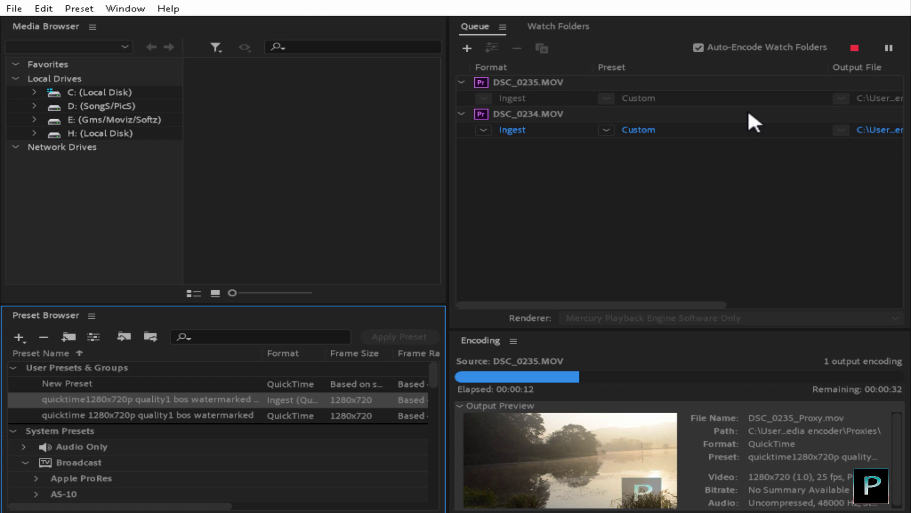
Step: Scroll the Media Encoder Queue to watch DSC_0235_Proxy.mov finish and DSC_0234_Proxy.mov start
scroll(748, 110, "right", 5)
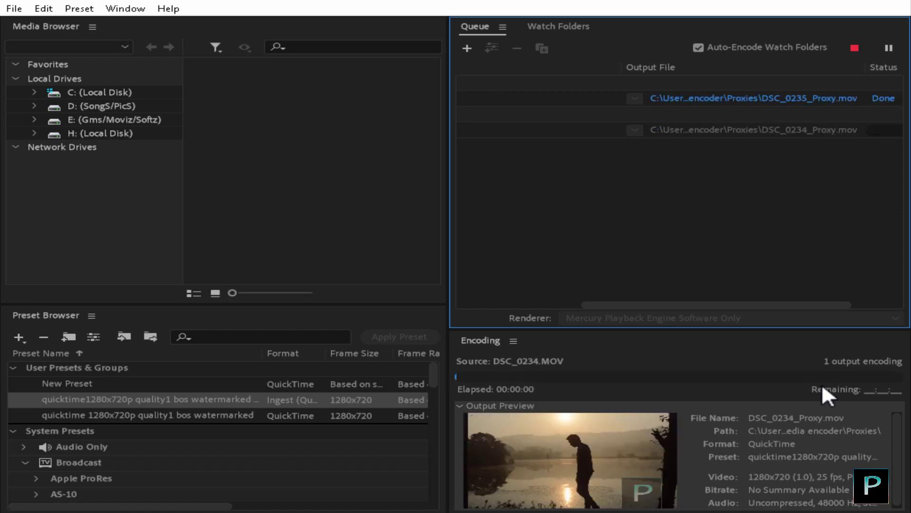
Step: Verify the Proxies folder inside the media encoder folder holds DSC_0234_Proxy and DSC_0235_Proxy
left_click(810, 4)
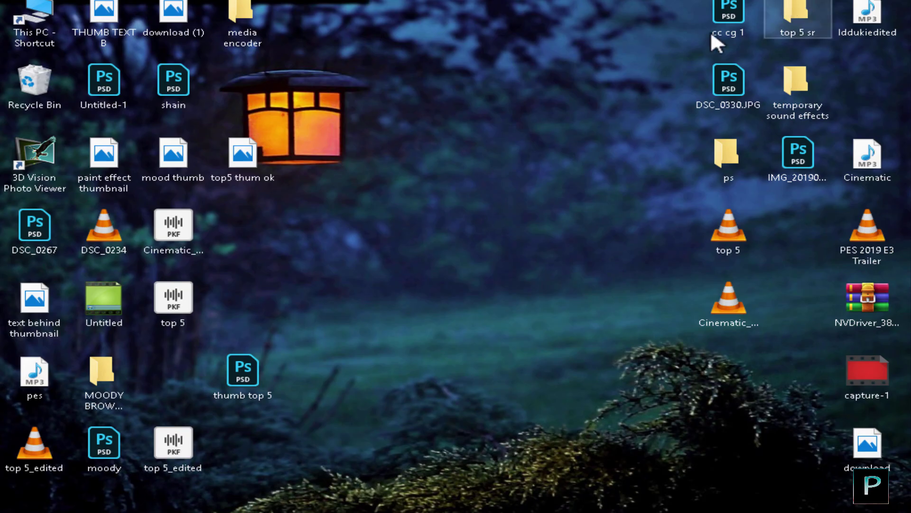
double_click(262, 16)
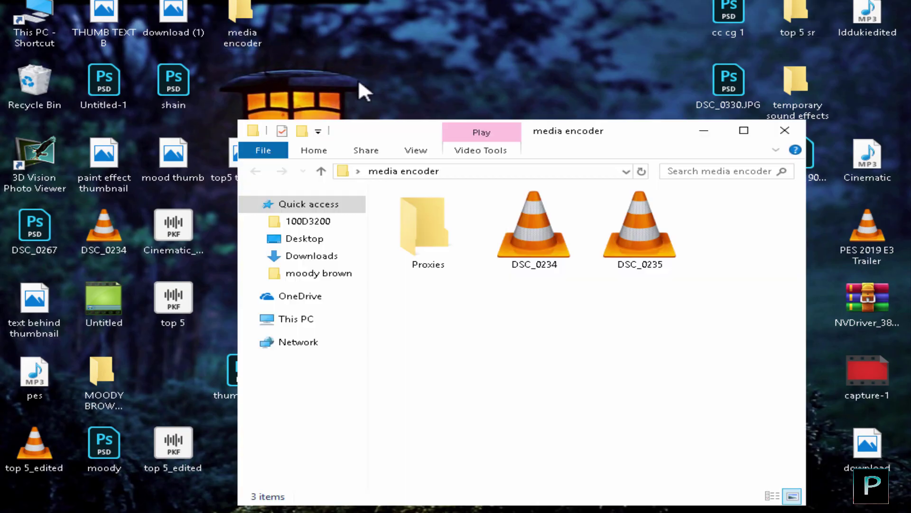
left_click_drag(615, 292, 494, 195)
left_click(594, 308)
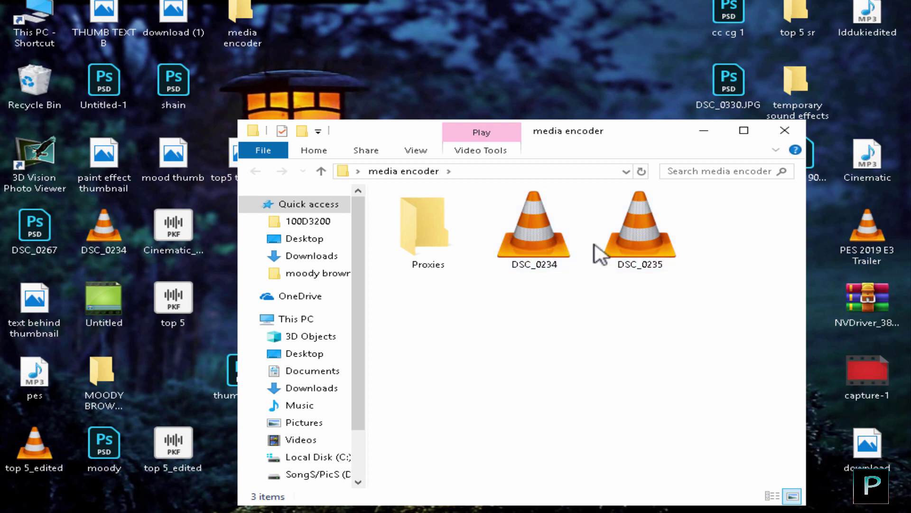
left_click(424, 240)
double_click(424, 240)
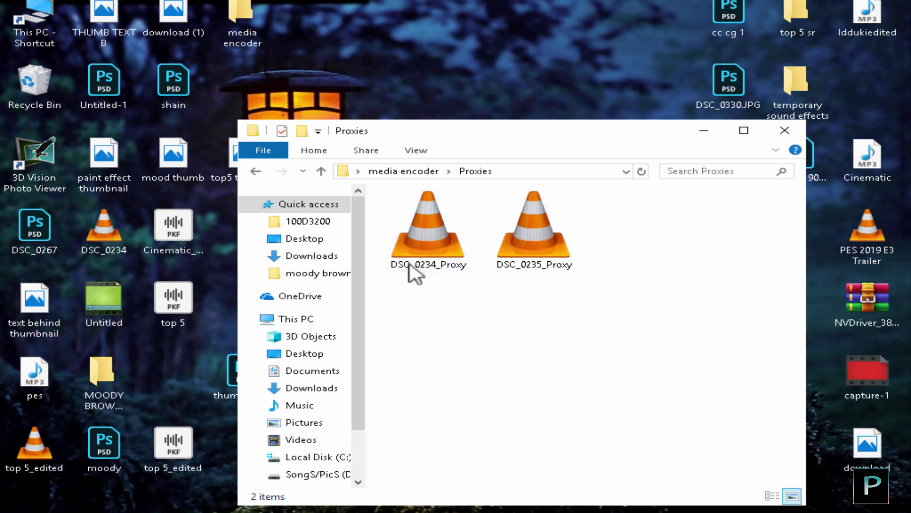
left_click(255, 171)
key("Return")
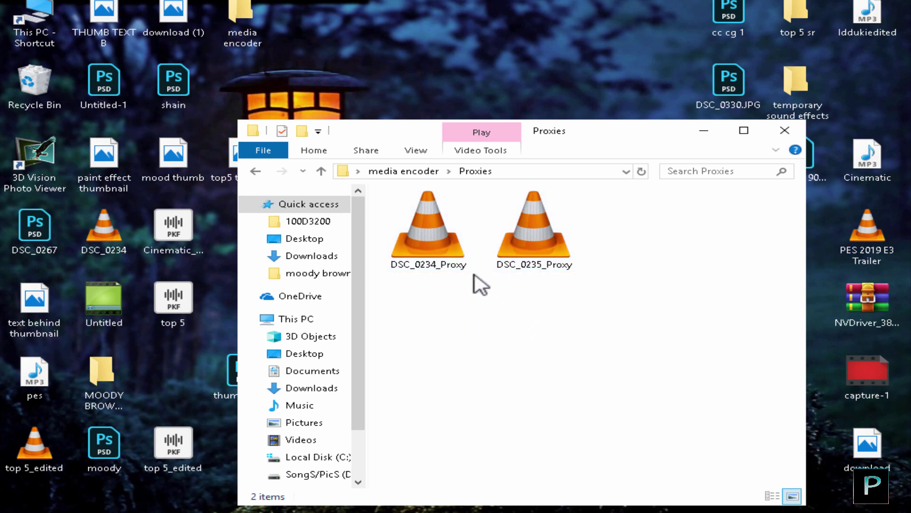
left_click(257, 171)
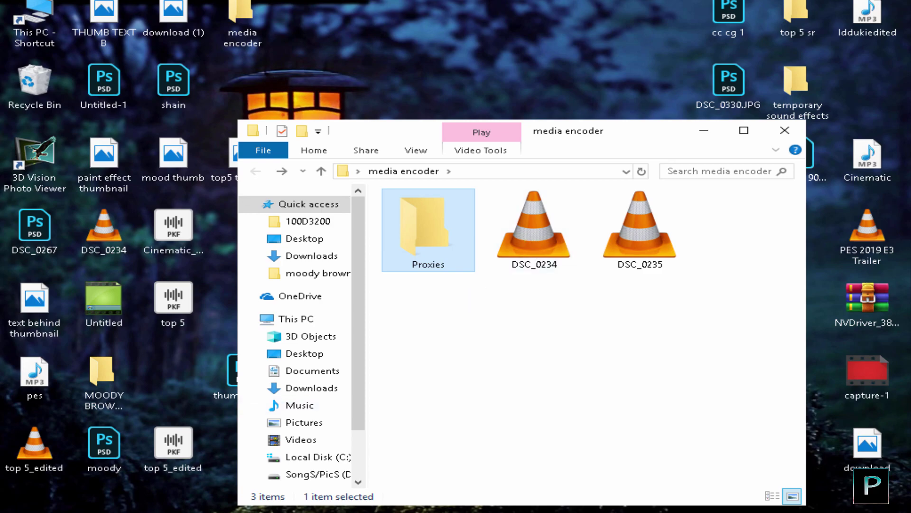
Step: Minimise Media Encoder and switch back to the Premiere Pro project
key("alt+Tab")
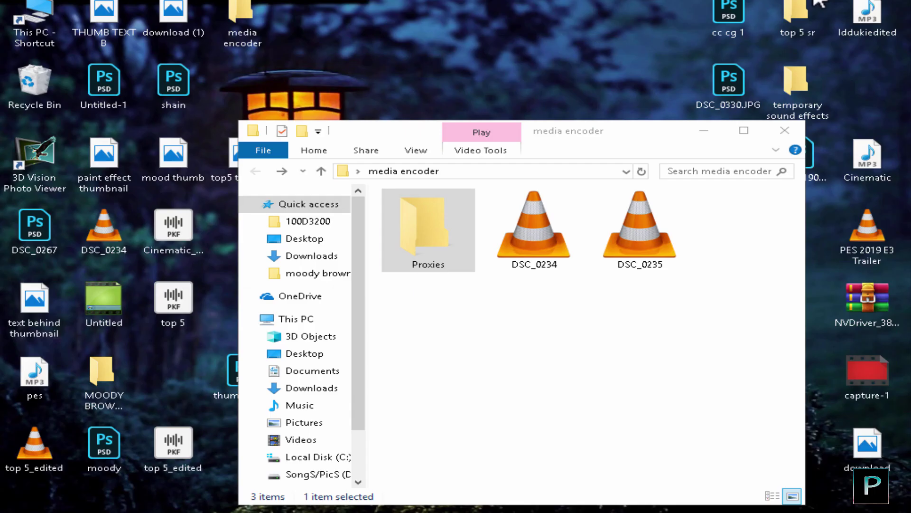
left_click(819, 3)
key("alt+Tab")
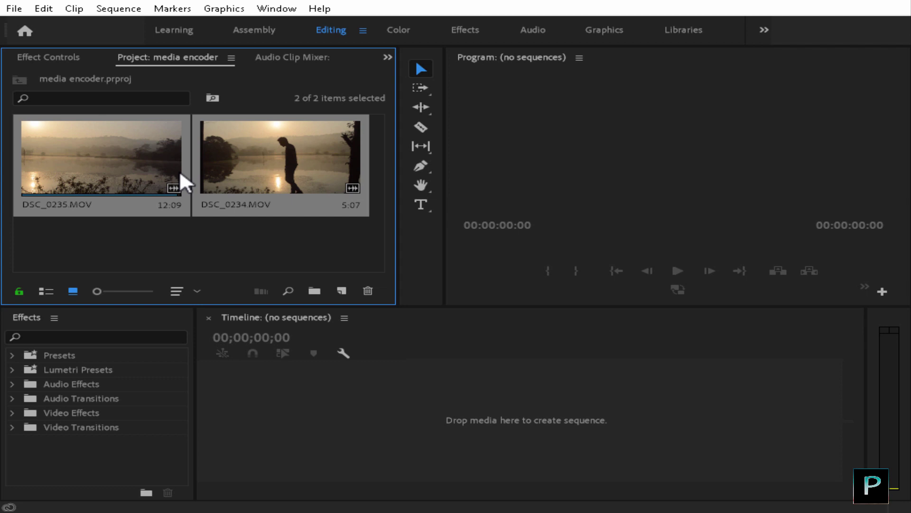
Step: Drag both clips onto the timeline to make the 17:16 DSC_0234 sequence, scrub it, and open Button Editor
left_click_drag(129, 157, 339, 421)
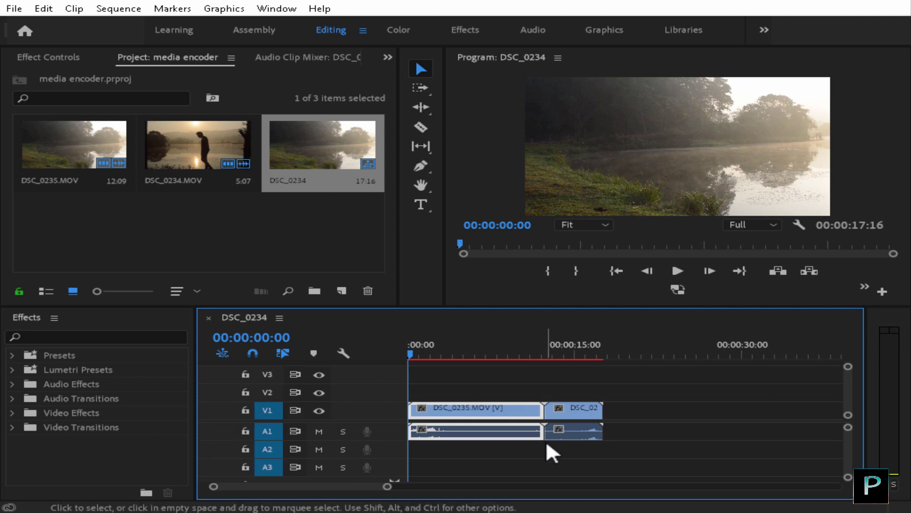
left_click(480, 354)
left_click_drag(531, 369, 466, 369)
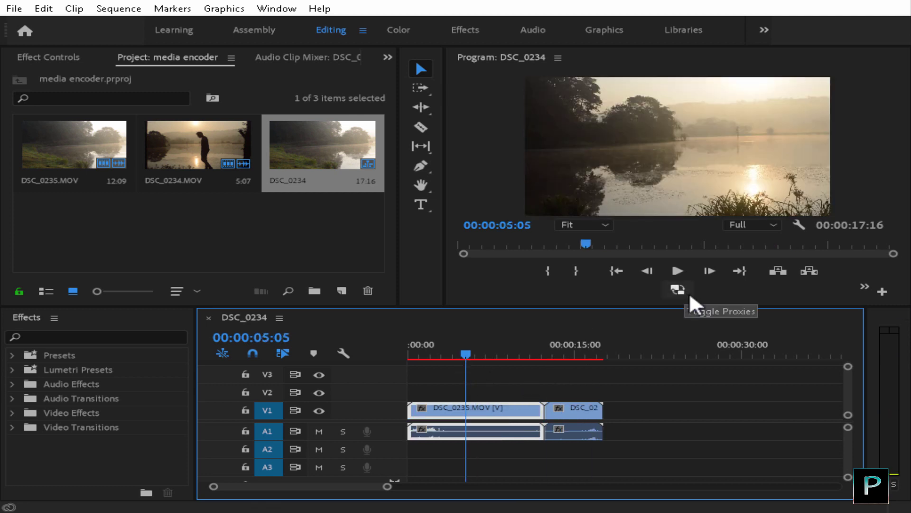
left_click(883, 291)
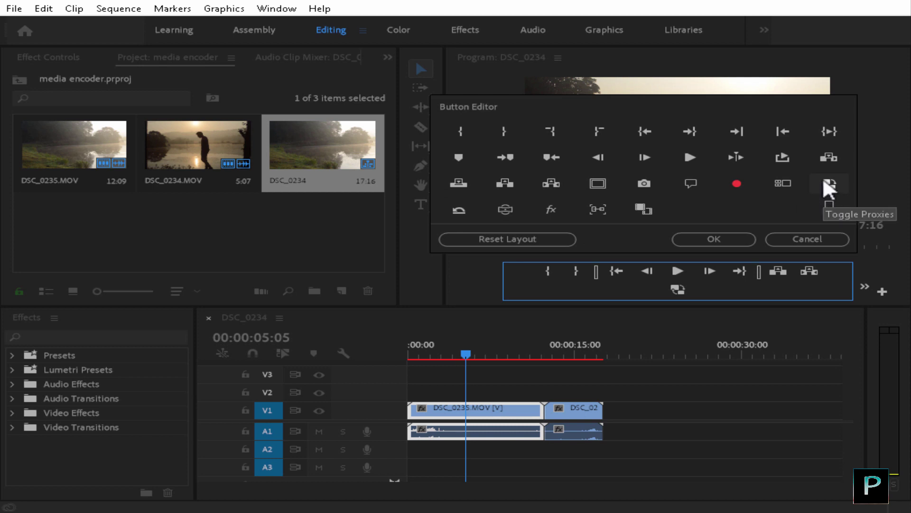
Step: Cancel Button Editor and play the DSC_0234 sequence with Toggle Proxies switched on
left_click(808, 239)
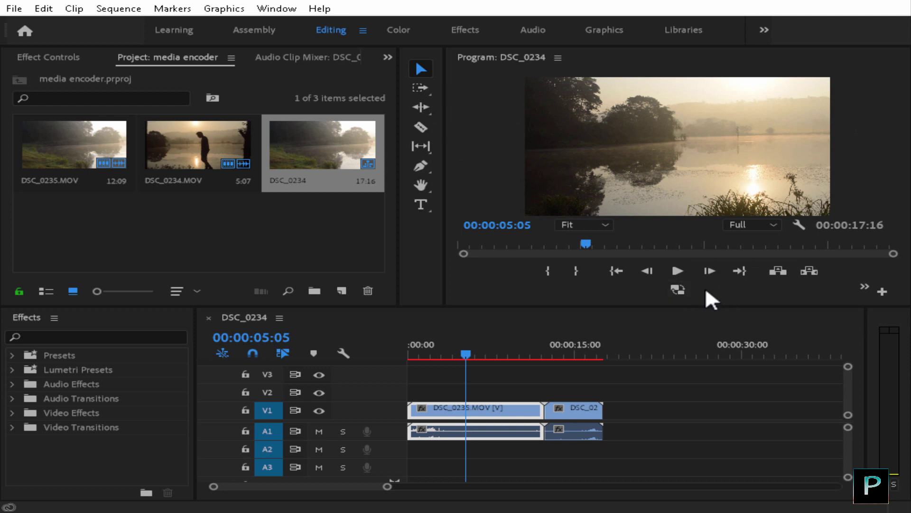
left_click(676, 288)
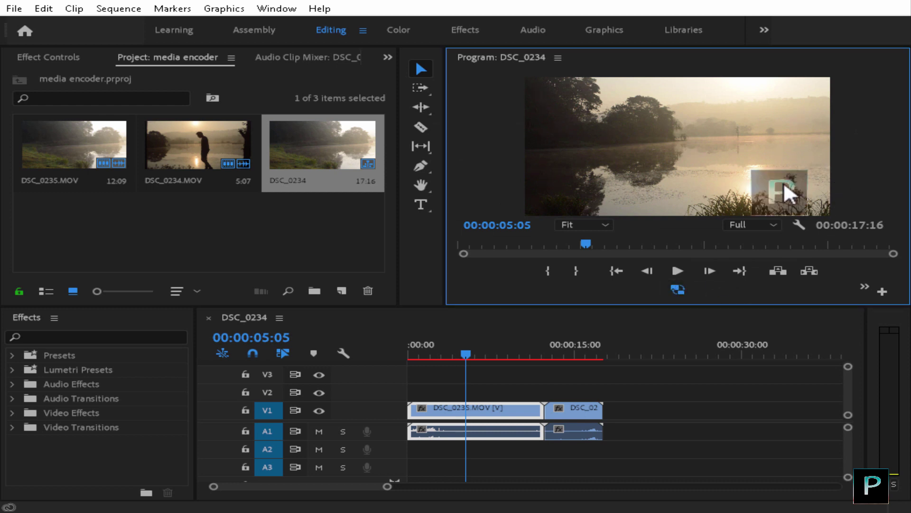
left_click(469, 348)
key("space")
left_click(448, 363)
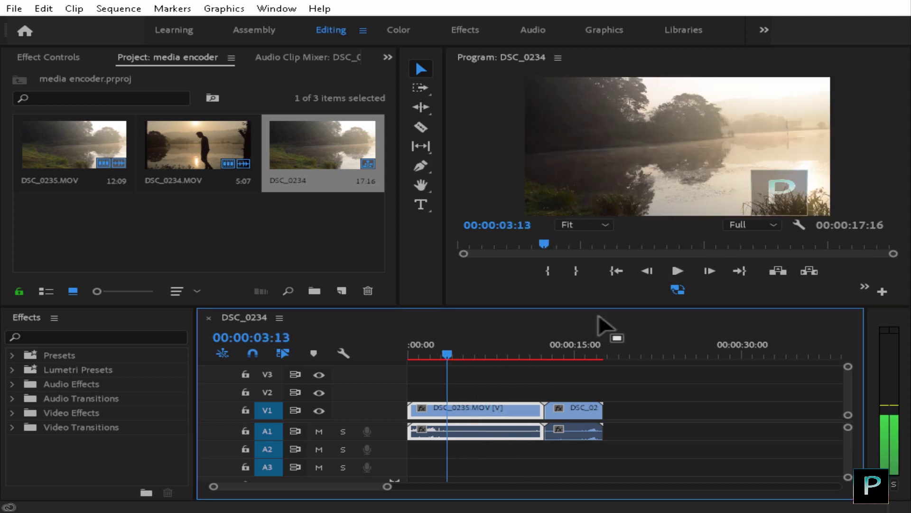
left_click(687, 287)
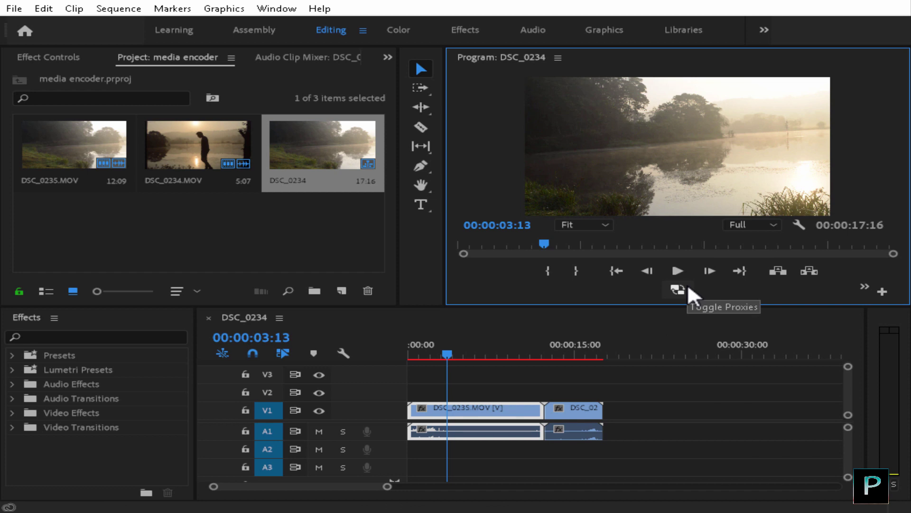
Step: Toggle proxies again while playing and scrubbing, ending with proxies off to show original footage
left_click(686, 286)
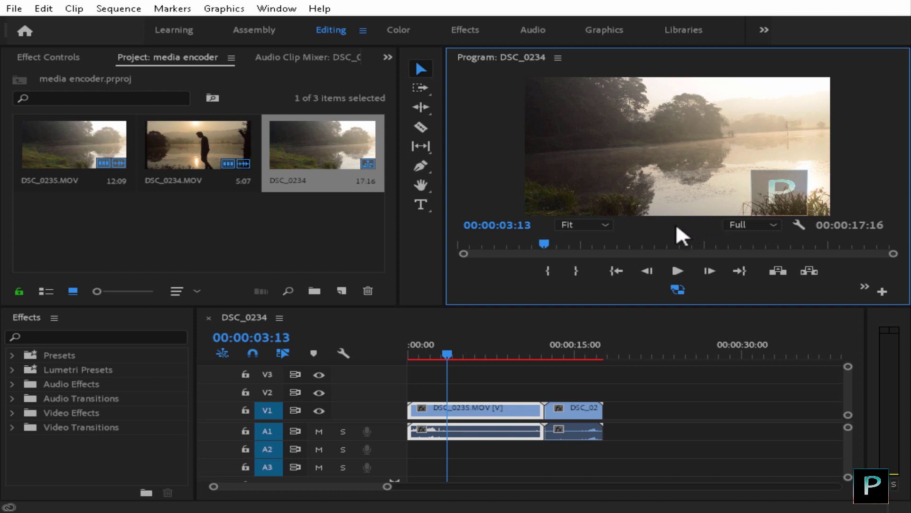
left_click(680, 271)
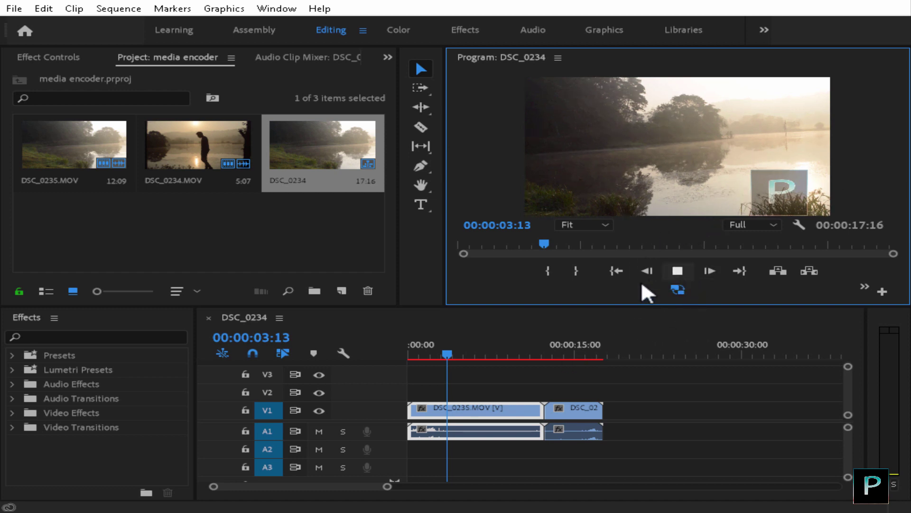
left_click_drag(469, 356, 424, 358)
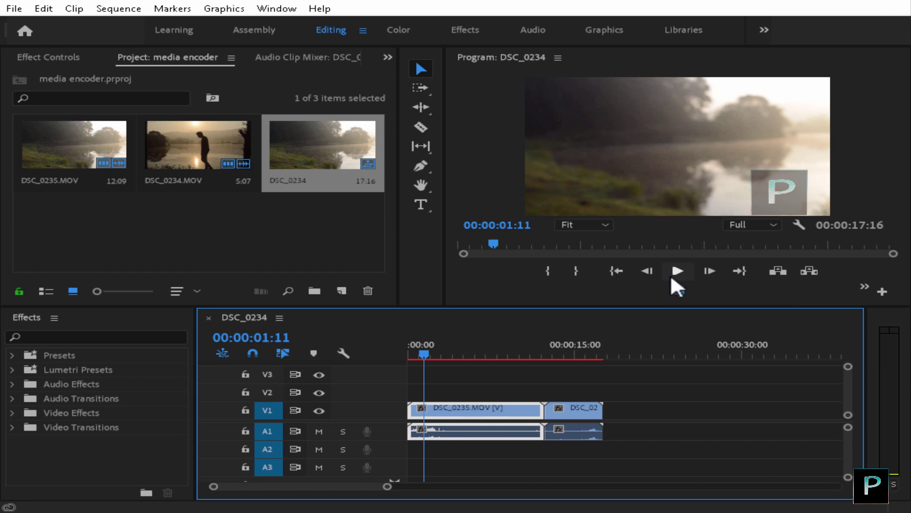
left_click_drag(665, 346, 678, 286)
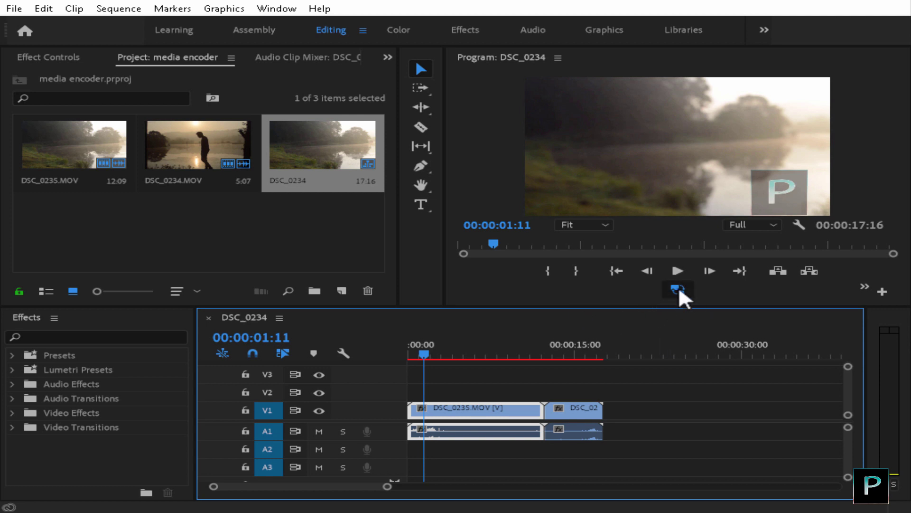
left_click(679, 286)
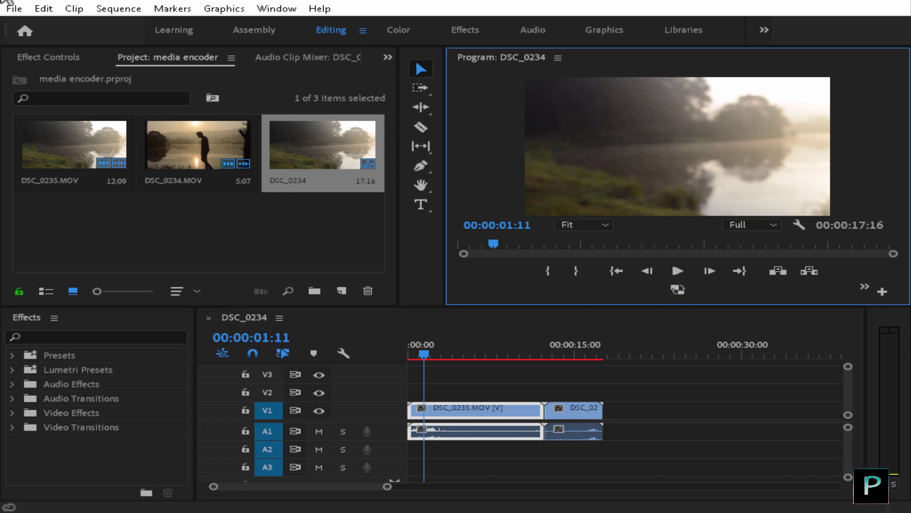
key("alt+f")
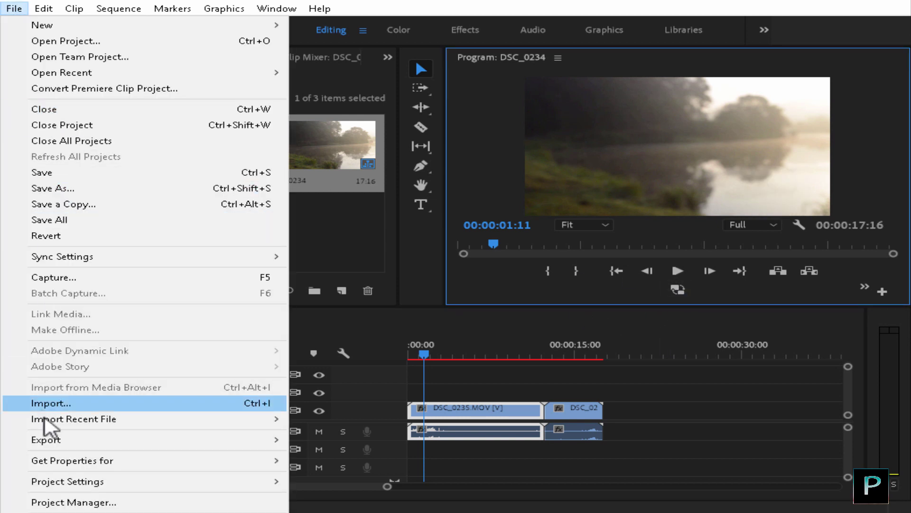
mouse_move(61, 439)
left_click(385, 267)
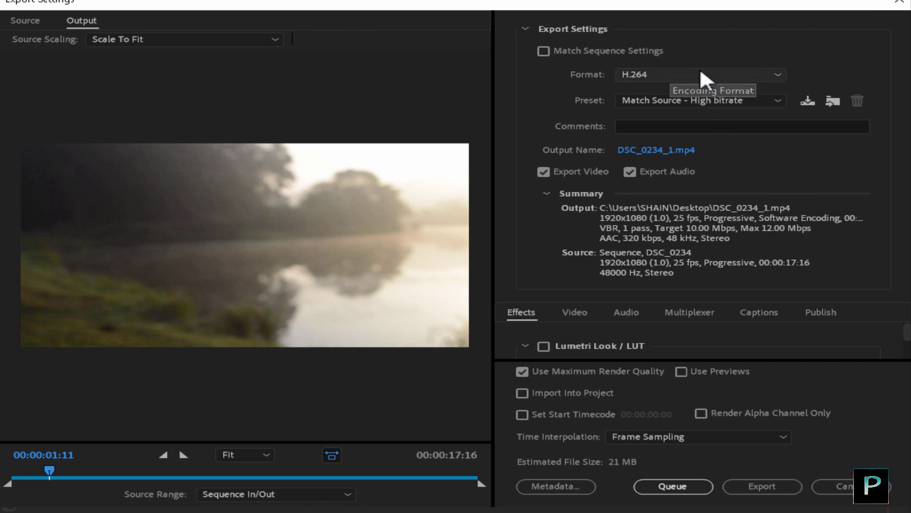
left_click(724, 98)
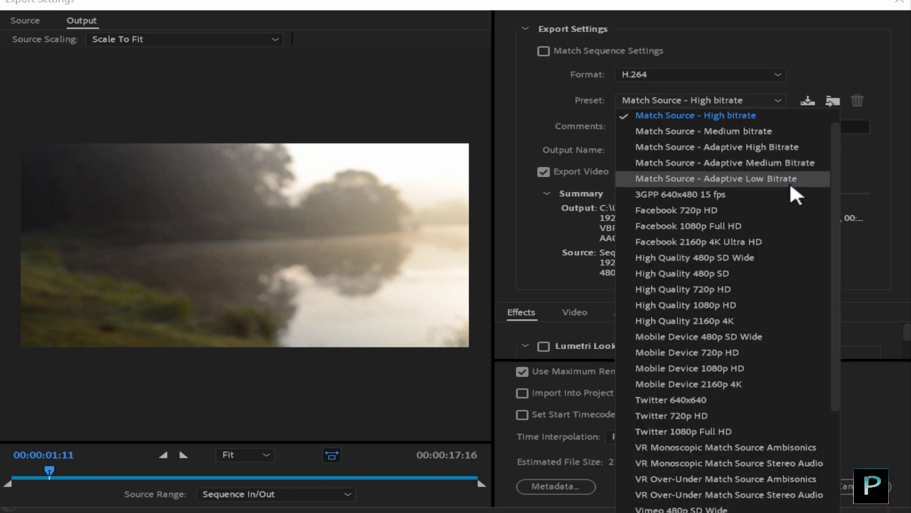
left_click_drag(835, 221, 834, 356)
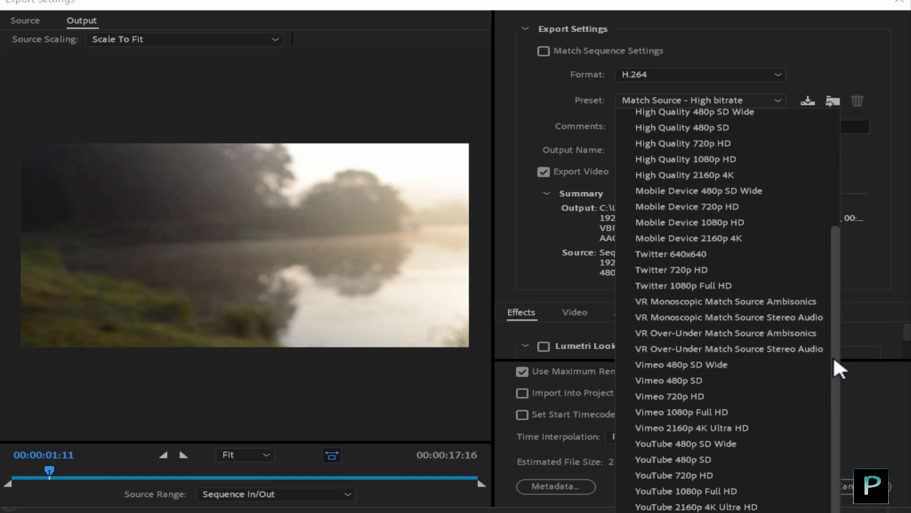
left_click(504, 470)
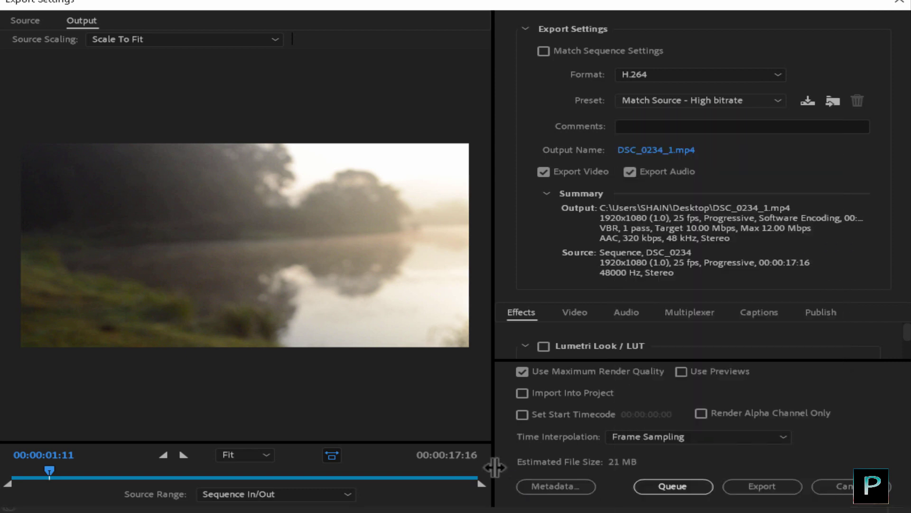
left_click(332, 482)
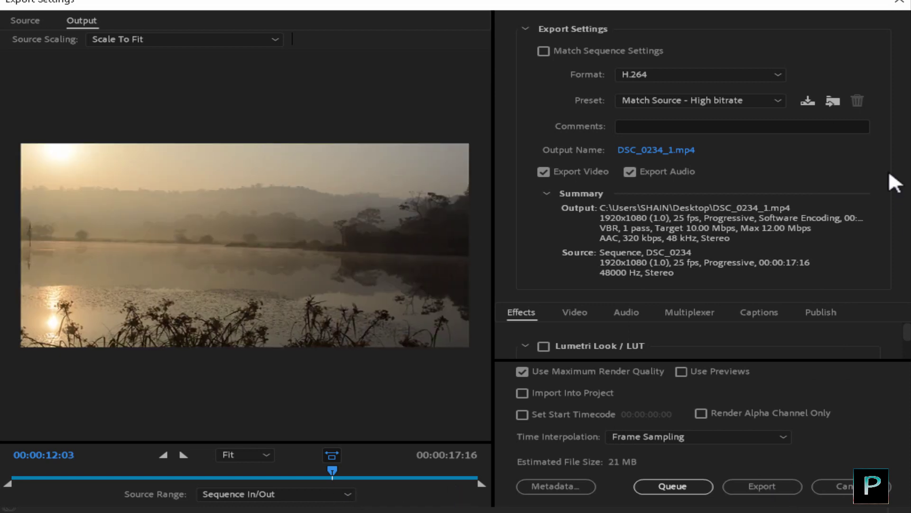
left_click(895, 4)
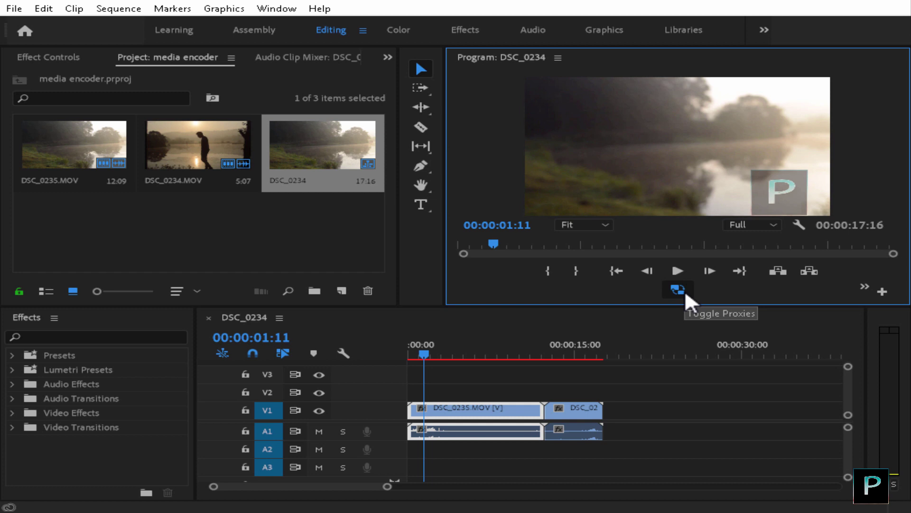
left_click(684, 290)
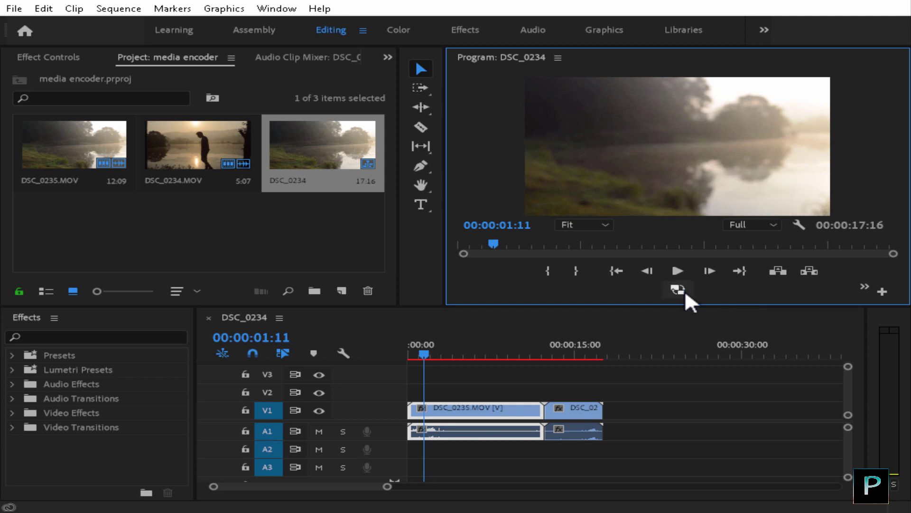